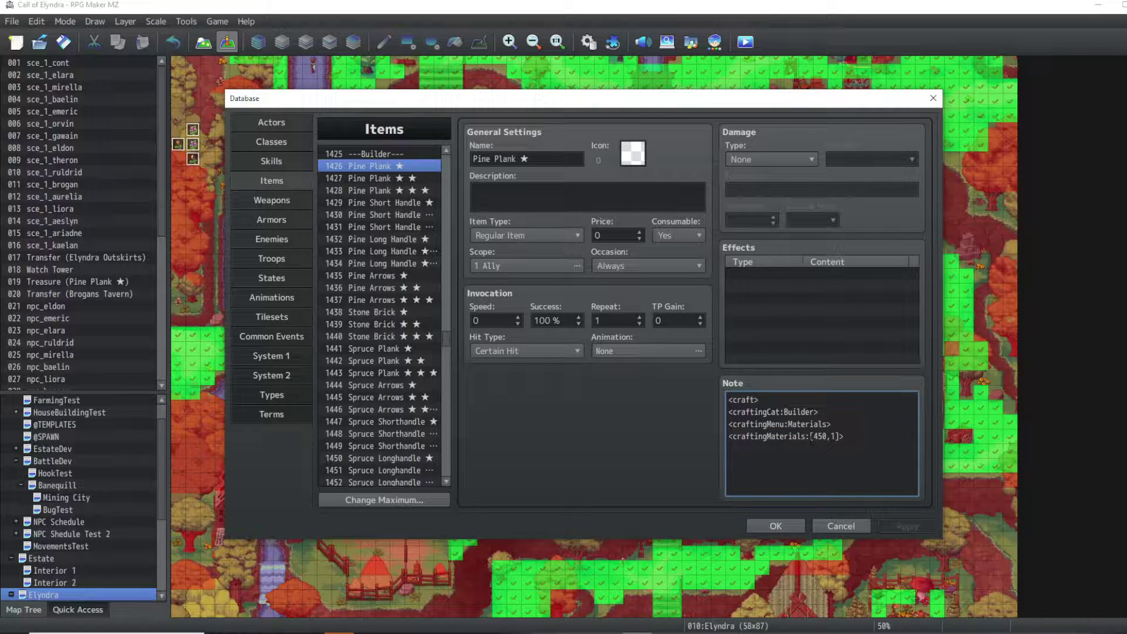
# Compare the Excel recipe list with the RPG Maker MZ item database, then return to the database.
pyautogui.hotkey('alt', 'Tab')
pyautogui.hscroll(-2, 763, 314)
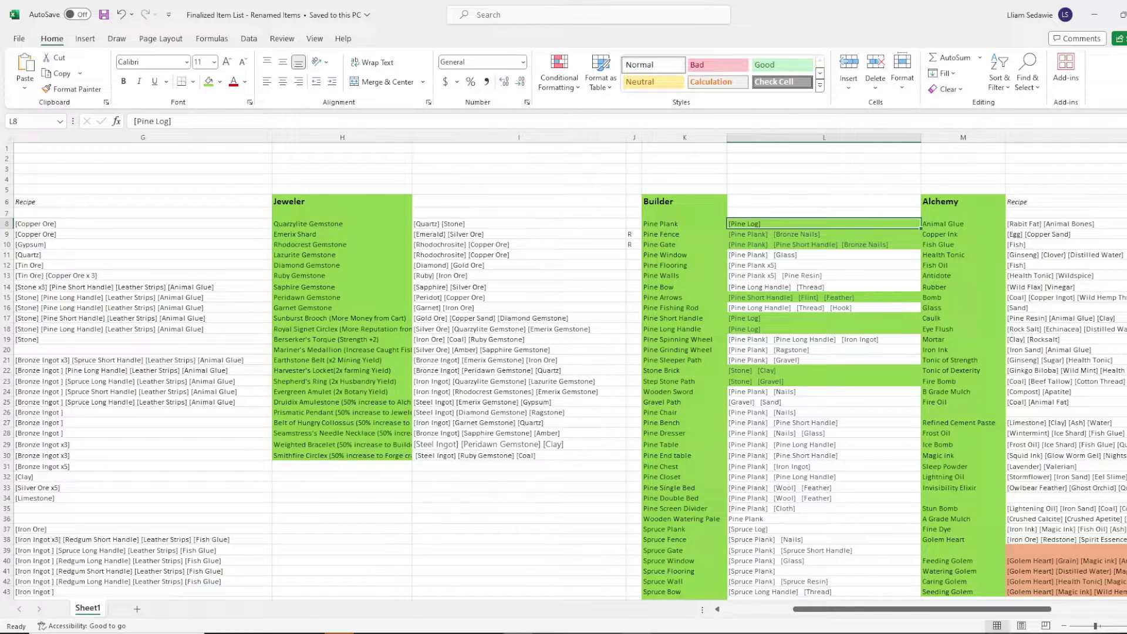
pyautogui.click(698, 581)
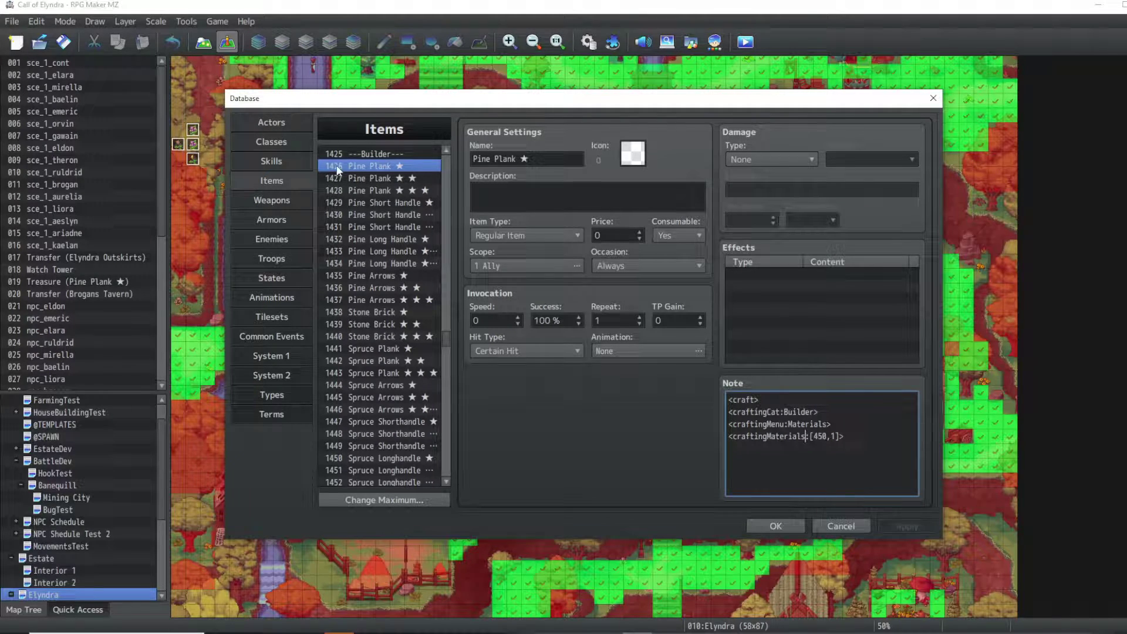
pyautogui.moveTo(444, 342); pyautogui.dragTo(447, 220)
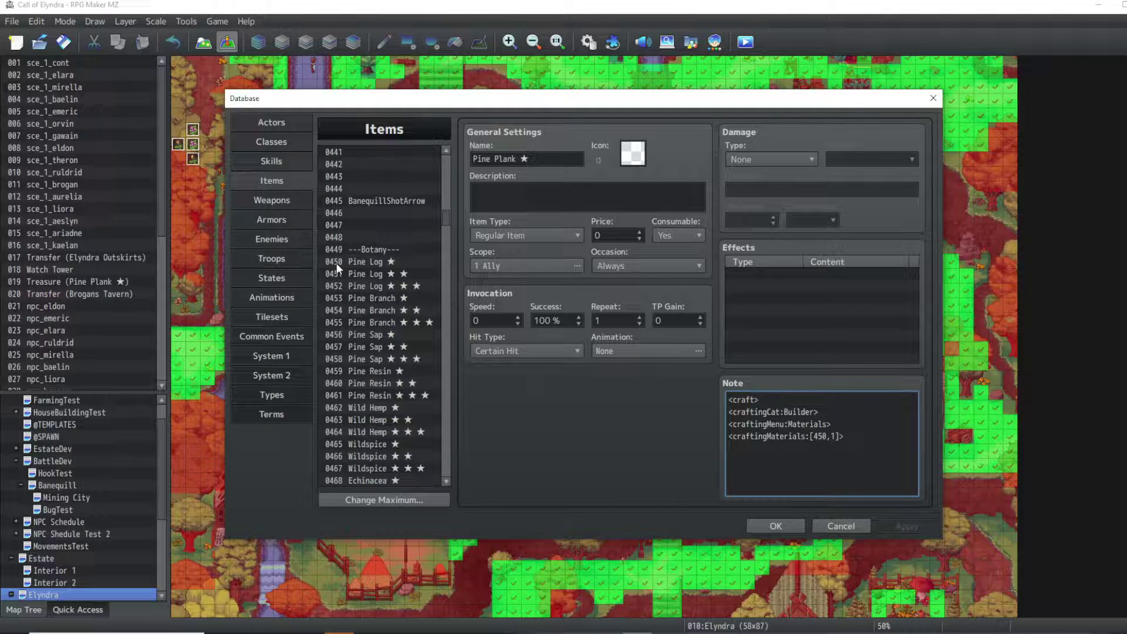
pyautogui.moveTo(448, 226); pyautogui.dragTo(445, 339)
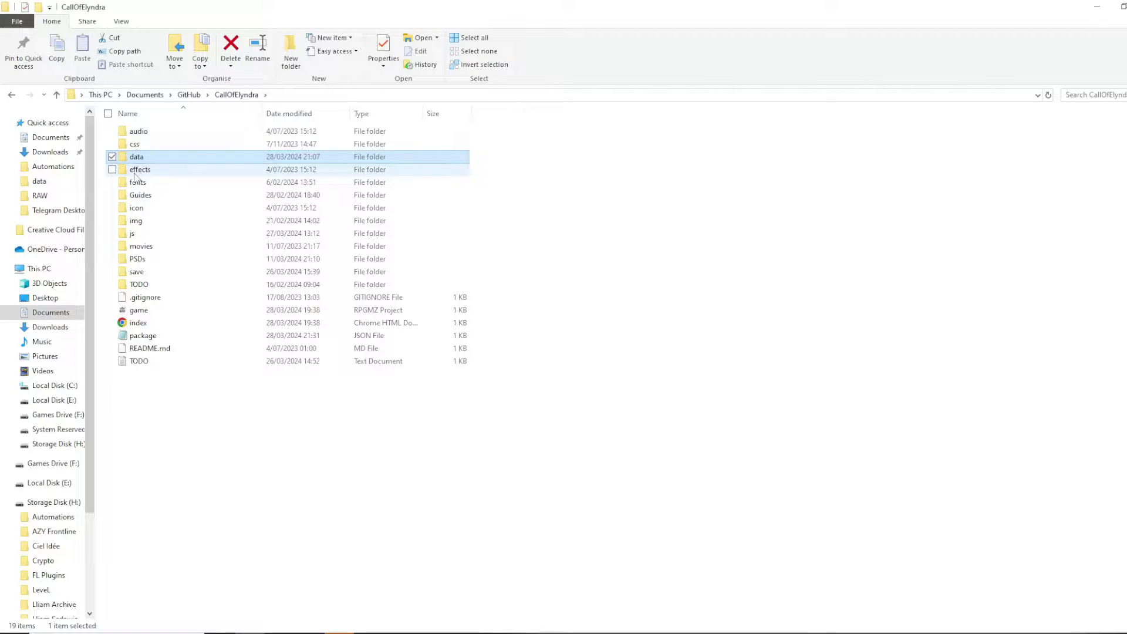
# Open the data folder and maximize the Items.json text window in Notepad.
pyautogui.doubleClick(150, 159)
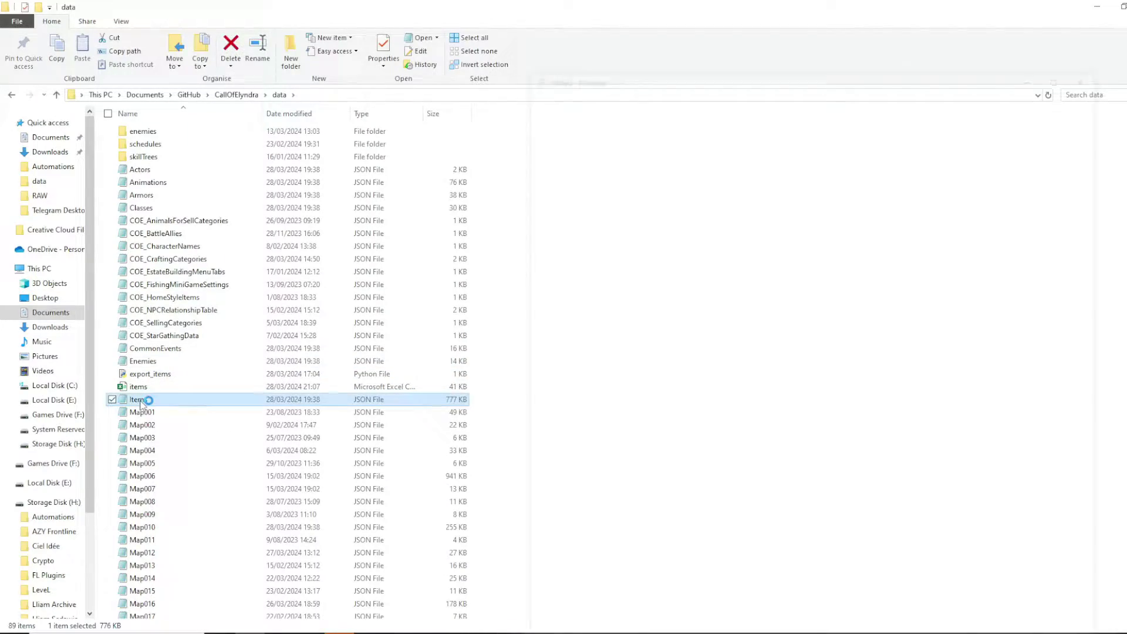
pyautogui.moveTo(655, 81); pyautogui.dragTo(382, 49)
pyautogui.doubleClick(523, 45)
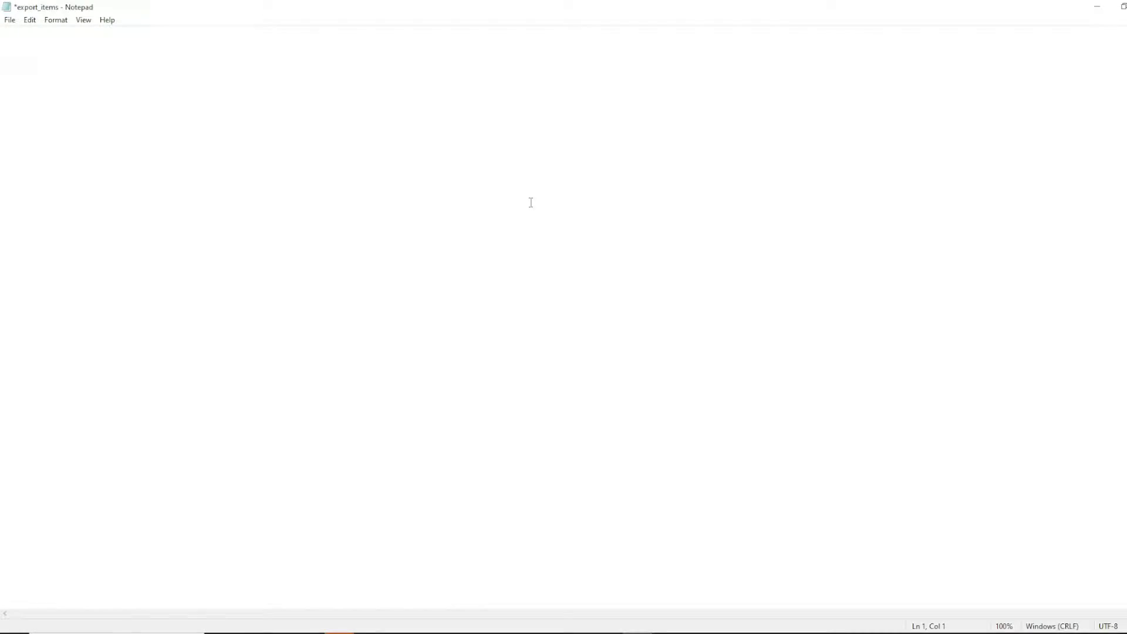
# Paste the export script, point line 7 at the data folder's Items.json, and save as export.py.
pyautogui.write('print("Script started...") import json import csv  # Path to your RPG Maker MZ project\'s Items.json file. # Update this path to where your actual Items.json file is located. items_json_path = r\'C:\\Users\\lliam\\OneDrive\\Documents\\GitHub\\CallOfElyndra\\data\\Items.json\' csv_output_path = \'items.csv\'  # Load the items from the JSON file. with open(items_json_path, \'r\', encoding=\'utf-8\') as file:     items = json.load(file)  # Open a new CSV file for writing. with open(csv_output_path, \'w\', newline=\'\', encoding=\'utf-8\') as file:     writer = csv.writer(file)     # Write the header row.     writer.writerow([\'ID\', \'Name\'])      # Write each item\'s ID and name.     for item in items:         if item:  # Check if the item is not None.             item_id = item[\'id\']             item_name = item[\'name\']             writer.writerow([item_id, item_name])  print(f\'CSV file has been created at {csv_output_path}.\')')
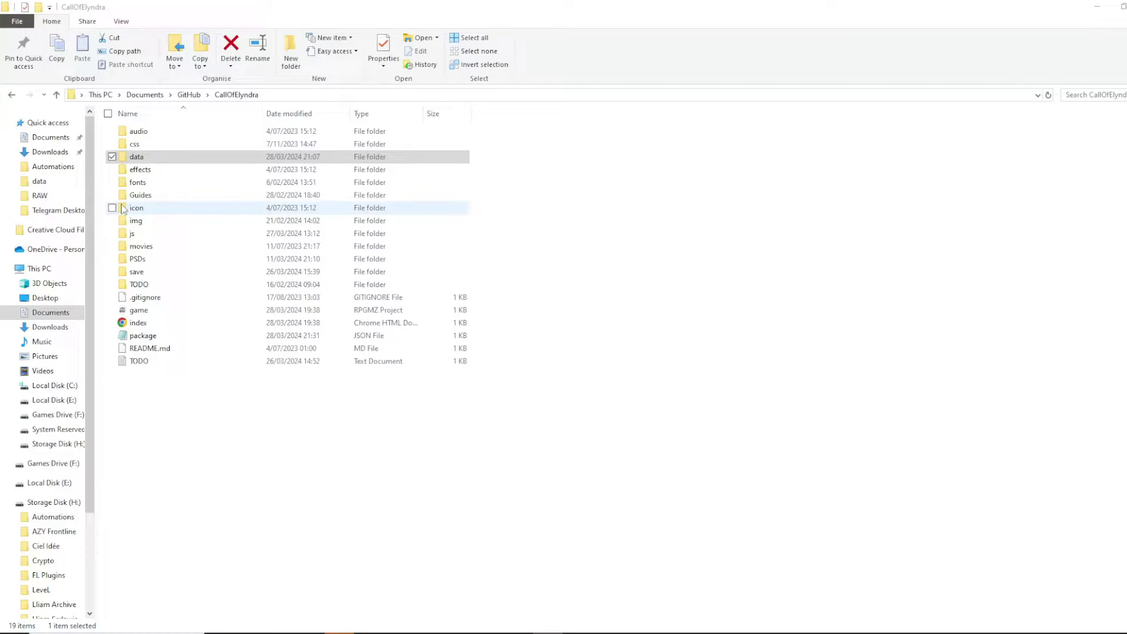
pyautogui.click(150, 157)
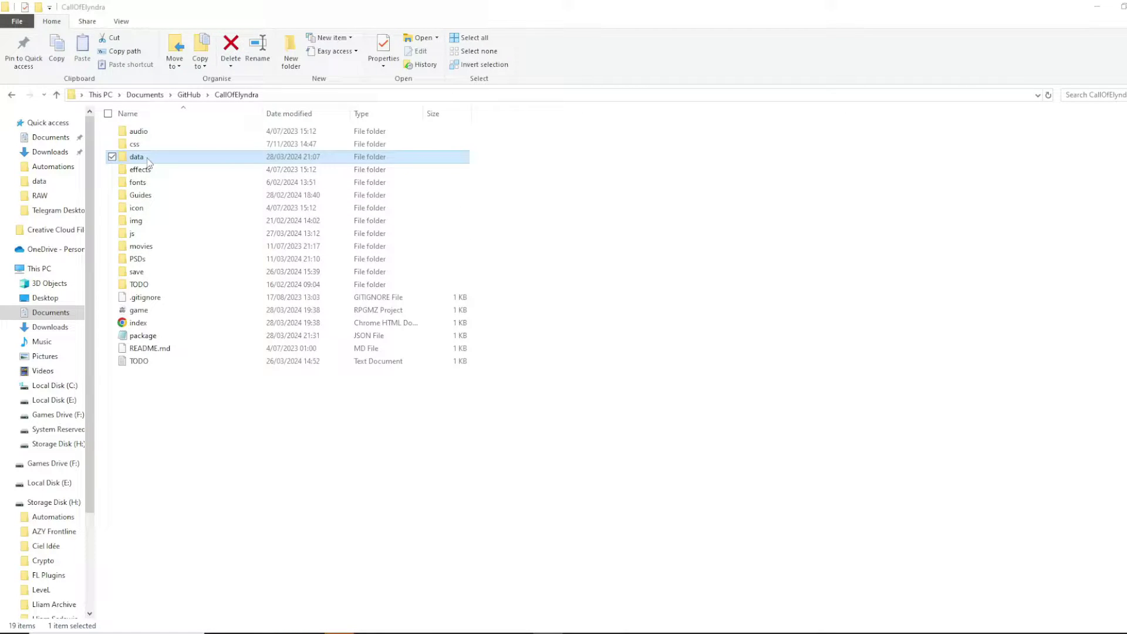
pyautogui.doubleClick(148, 162)
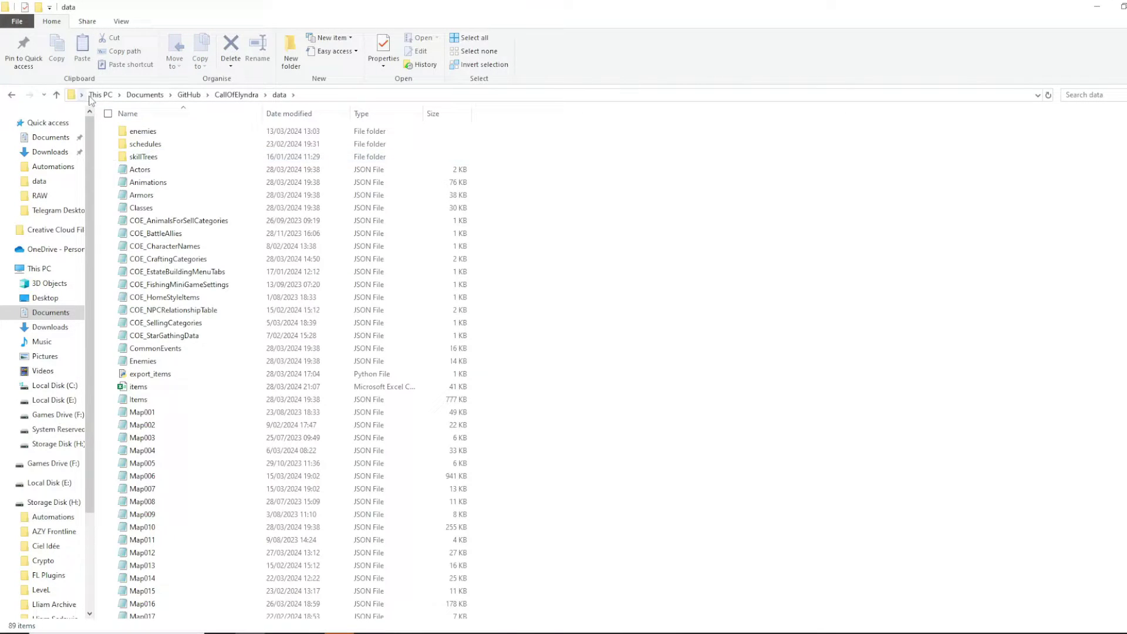
pyautogui.click(312, 95)
pyautogui.hotkey('ctrl', 'c')
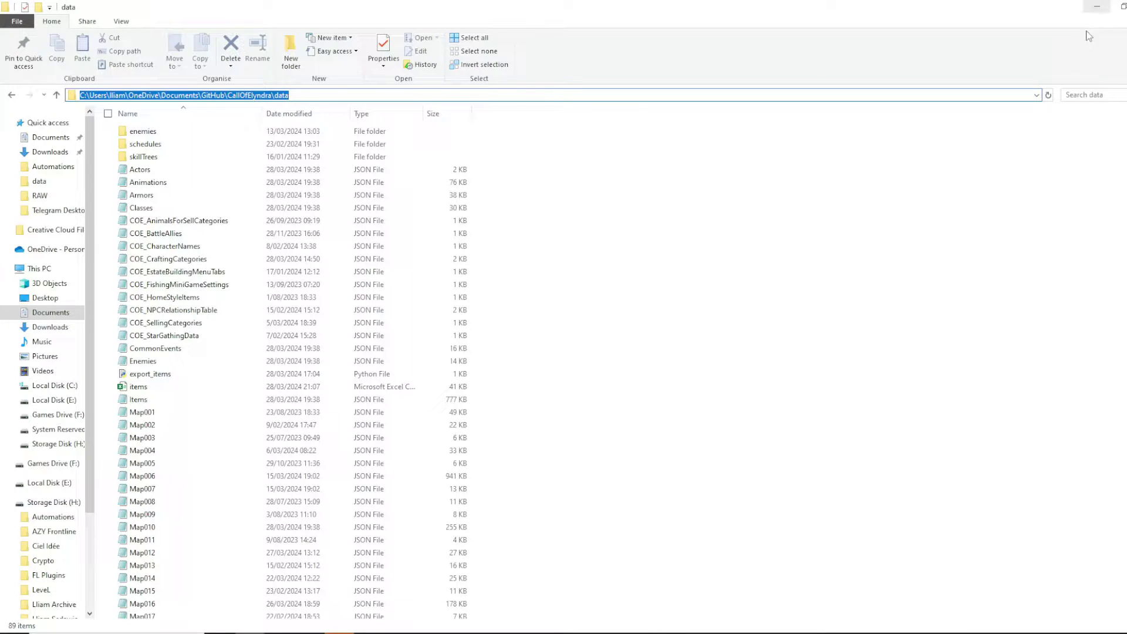
pyautogui.click(608, 633)
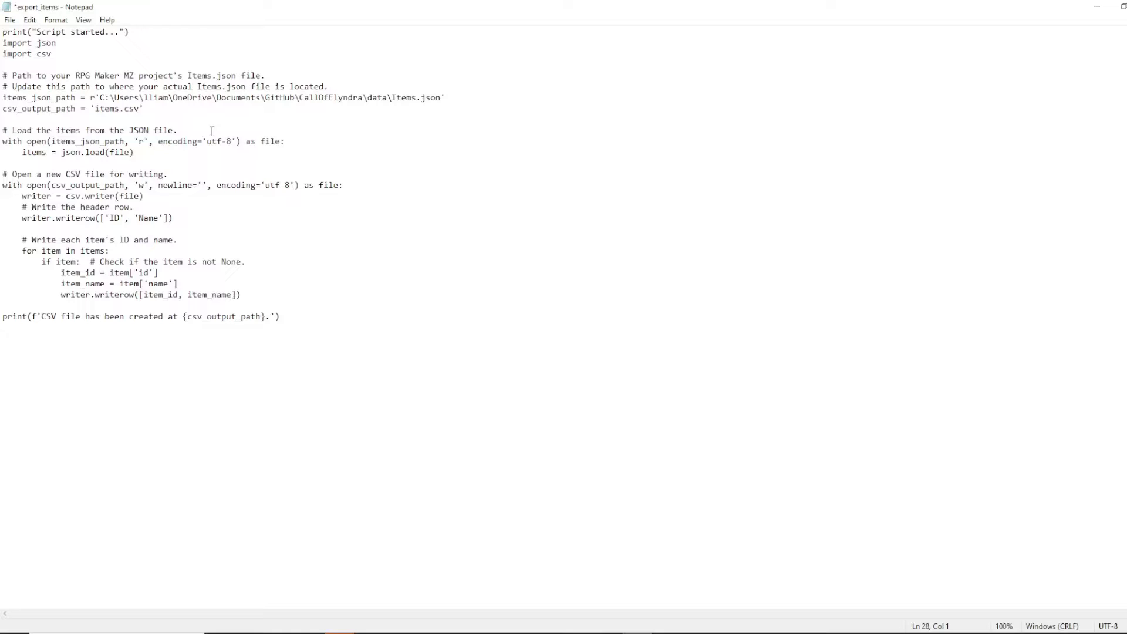
pyautogui.moveTo(100, 98); pyautogui.dragTo(388, 107)
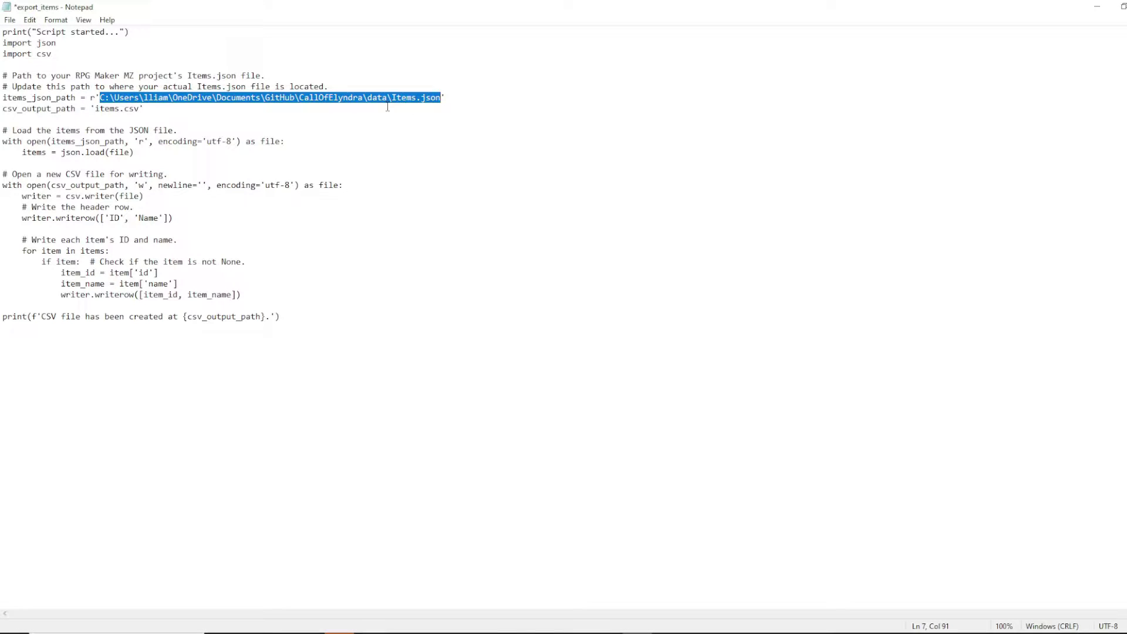
pyautogui.hotkey('ctrl', 'v')
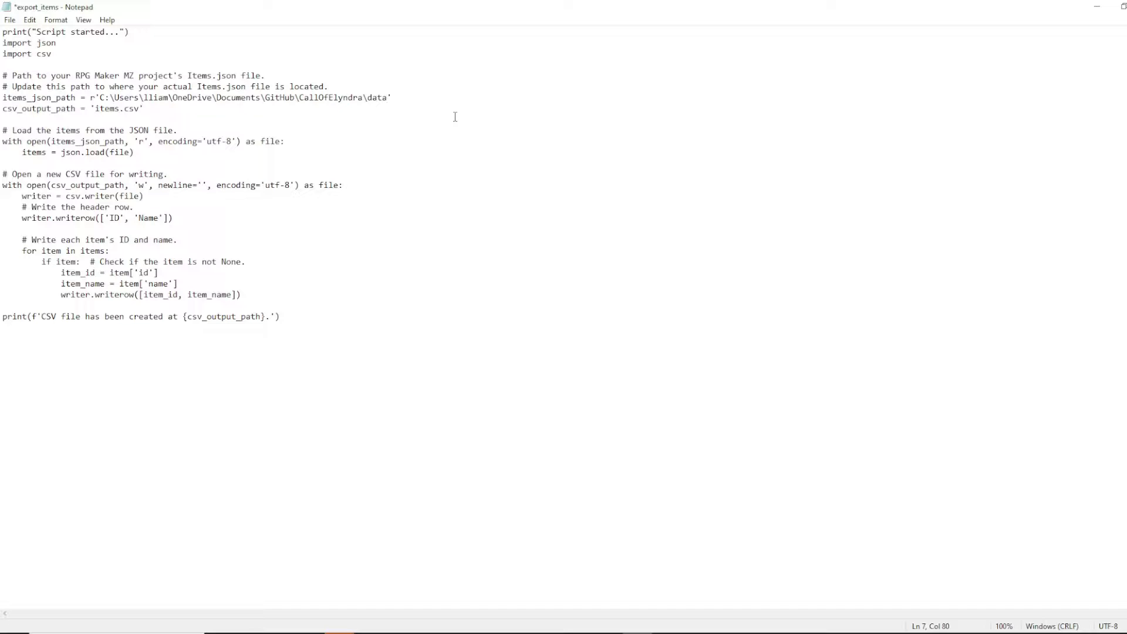
pyautogui.write('\\Items.json')
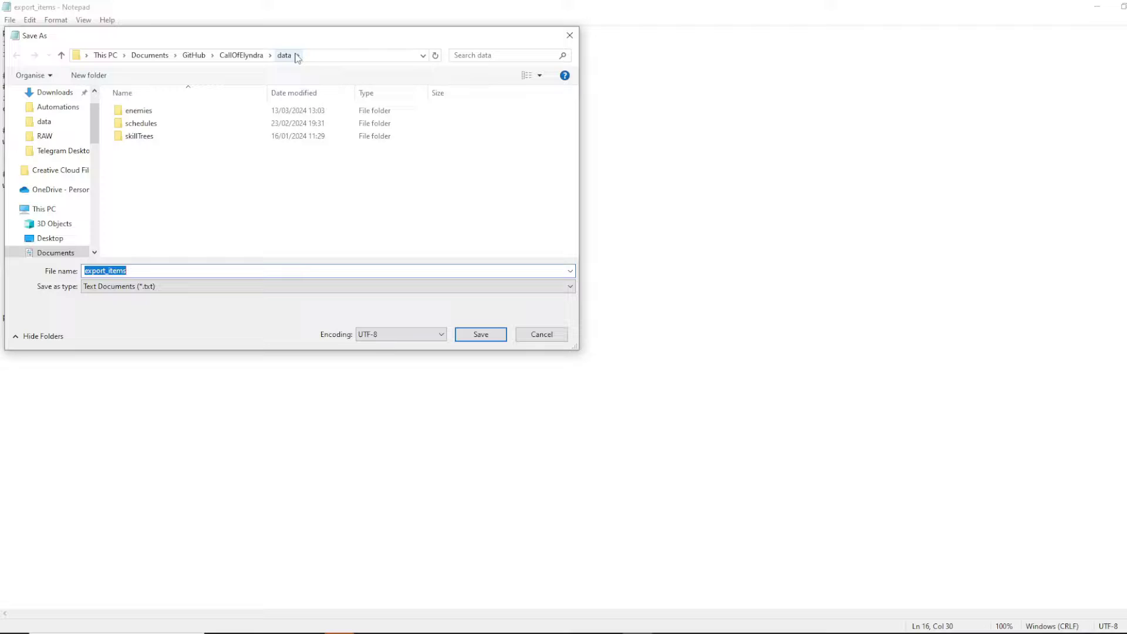
pyautogui.write('export')
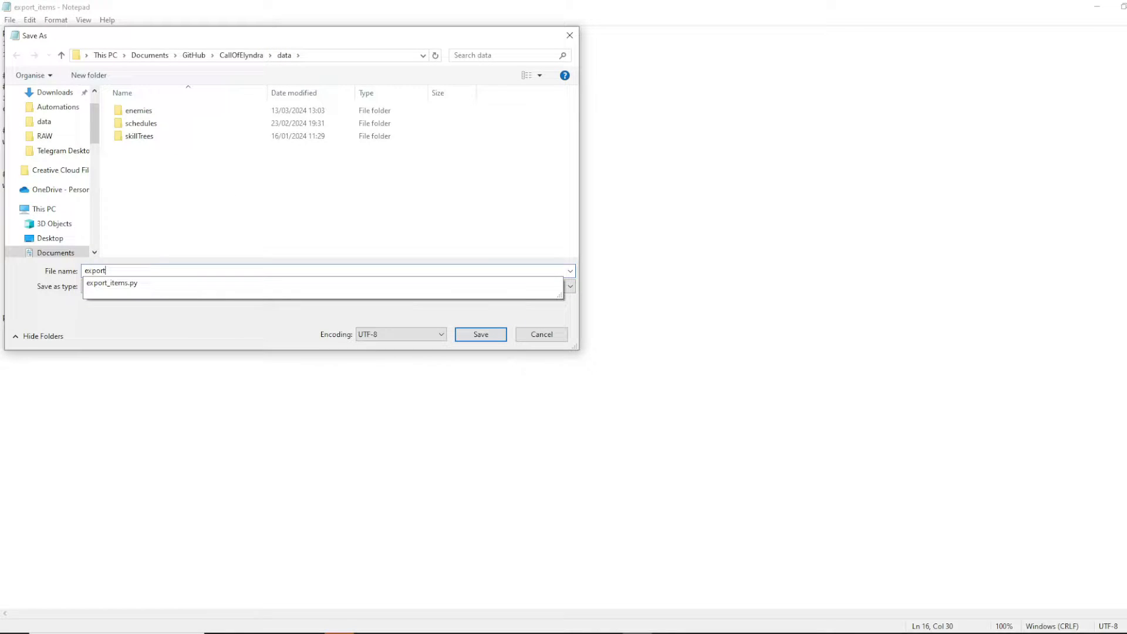
pyautogui.write('.py')
pyautogui.press('Return')
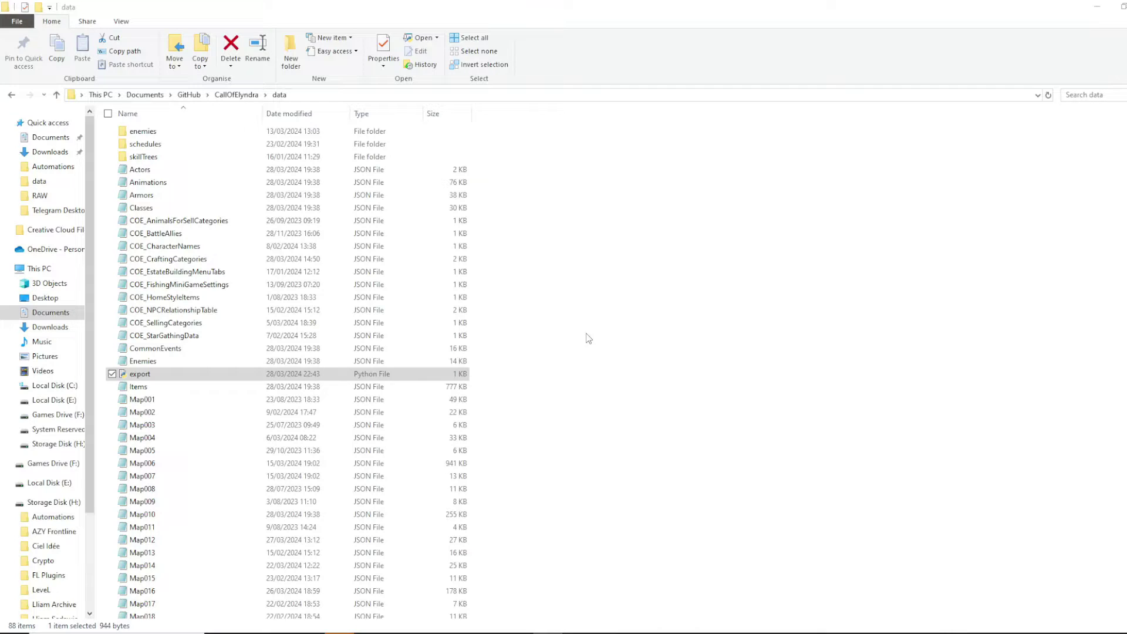
# Launch Command Prompt and cd into the project's data folder using its copied path.
pyautogui.click(138, 376)
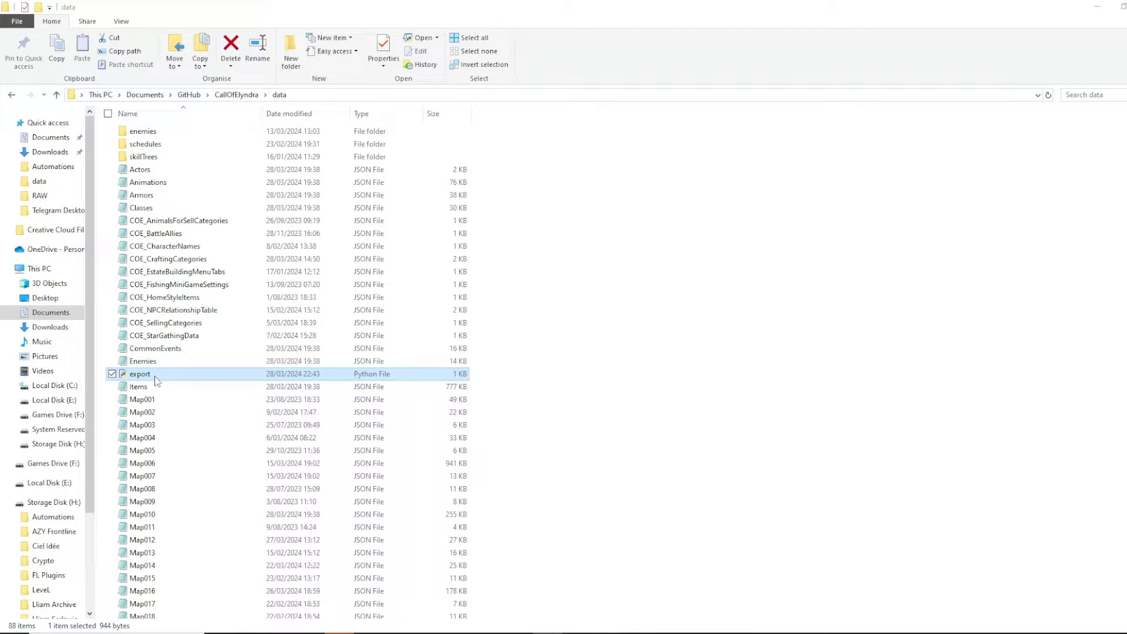
pyautogui.press('super')
pyautogui.write('cmd')
pyautogui.press('Return')
pyautogui.click(315, 94)
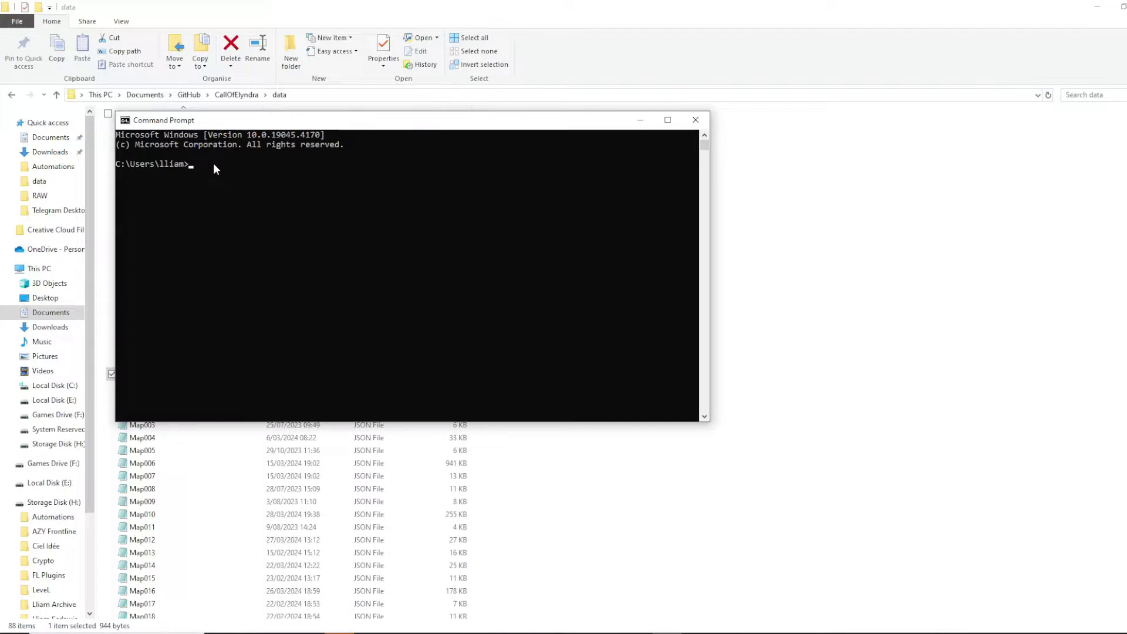
pyautogui.write('cd')
pyautogui.hotkey('ctrl', 'v')
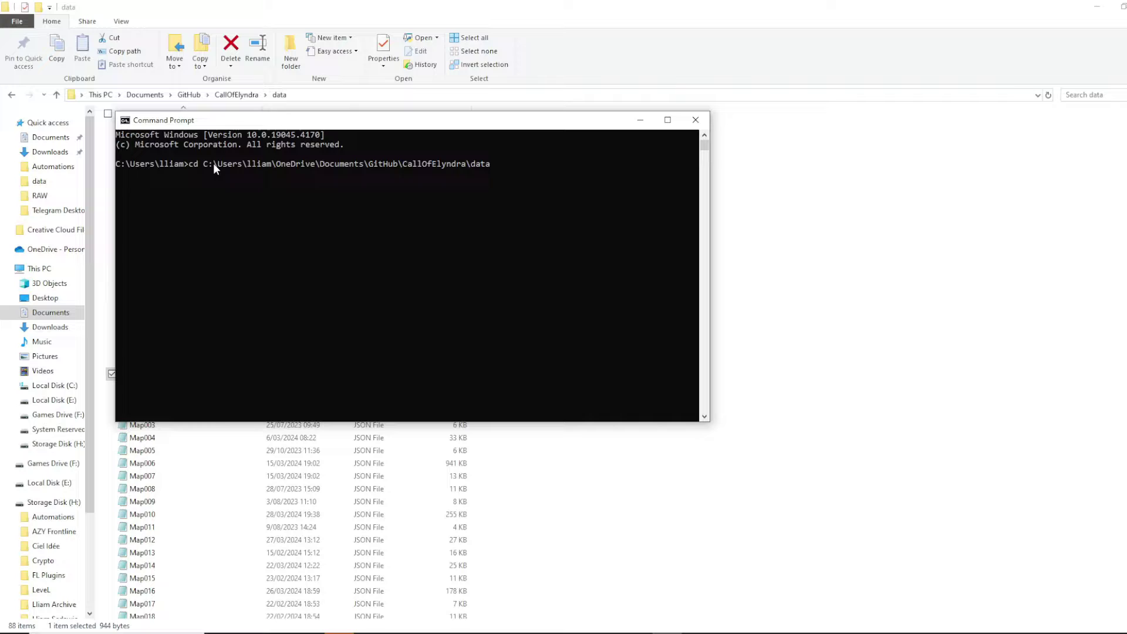
pyautogui.press('Return')
# Run python export.py to generate items.csv.
pyautogui.moveTo(294, 120); pyautogui.dragTo(682, 141)
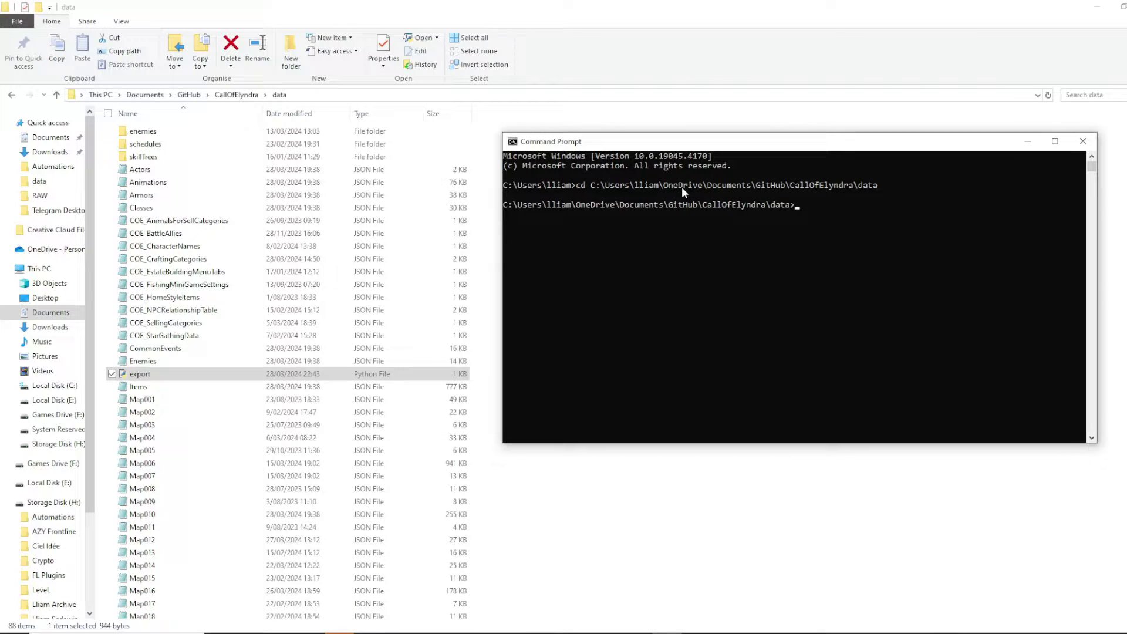
pyautogui.write('python export.py')
pyautogui.press('Return')
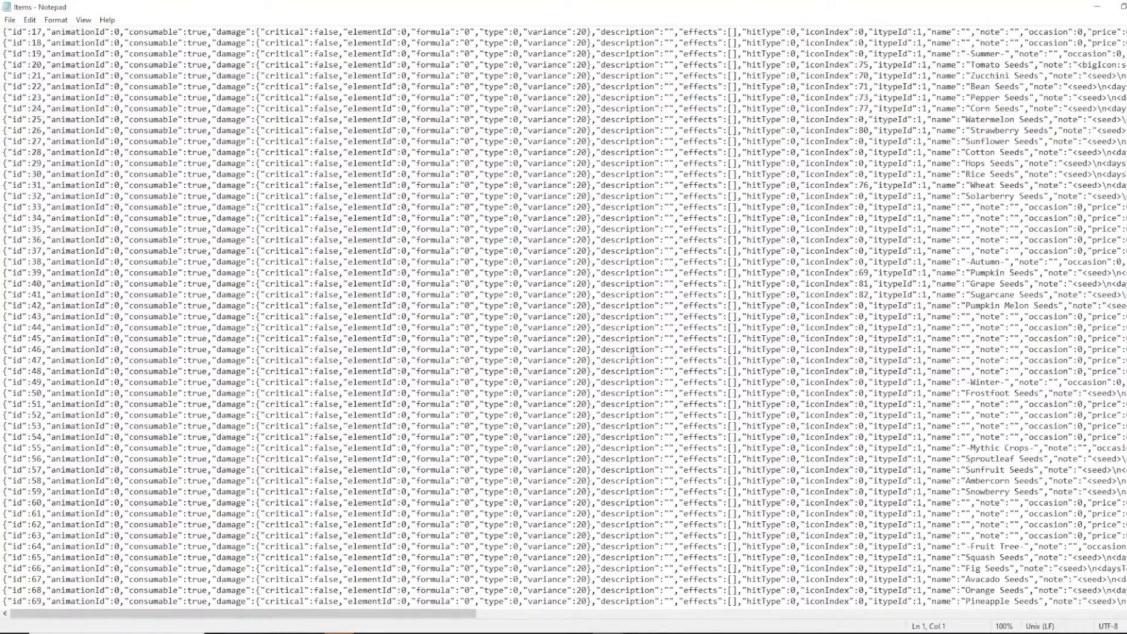
# Scroll down through the Items.json text in Notepad.
pyautogui.scroll(-10, 608, 349)
pyautogui.scroll(-3, 176, 242)
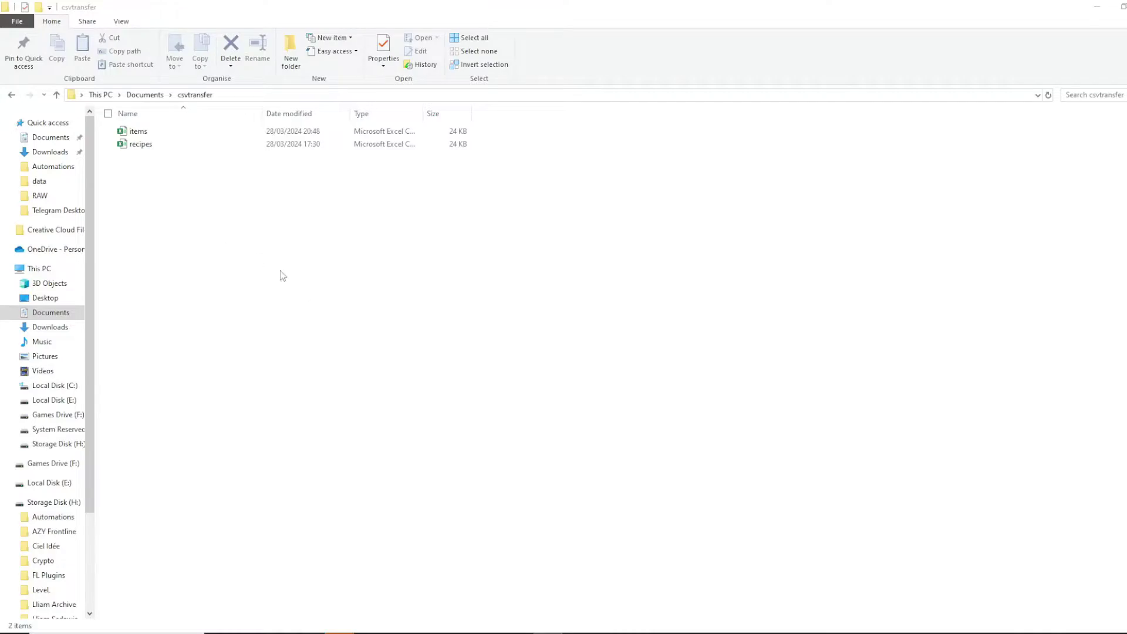
# Open the items and recipes spreadsheets in Excel, dismissing the duplicate workbook name error.
pyautogui.doubleClick(135, 131)
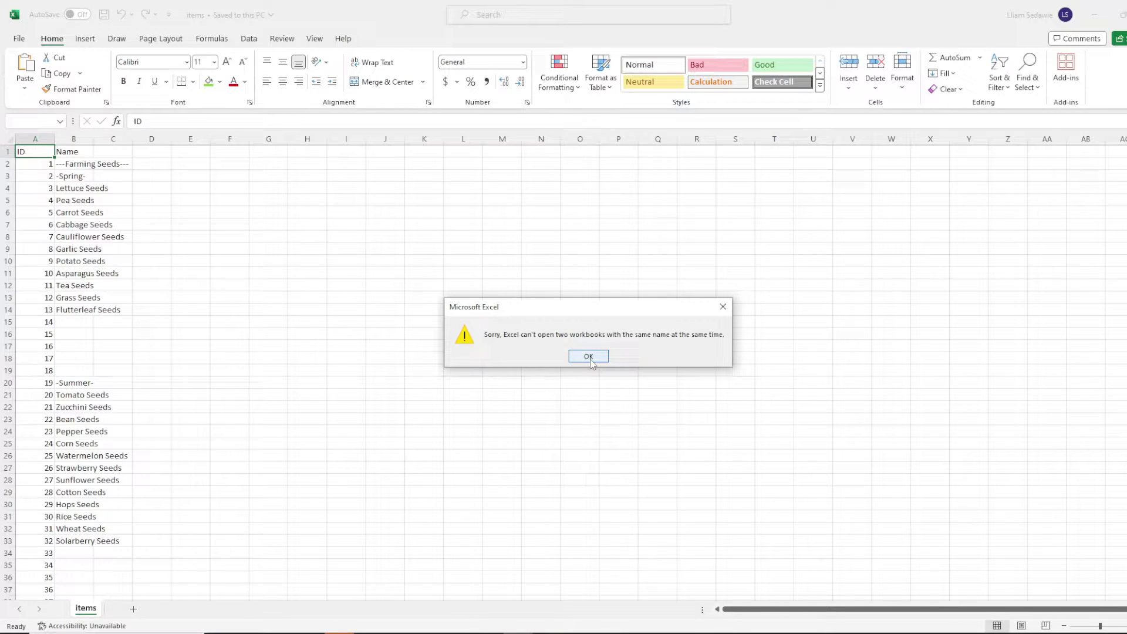
pyautogui.click(588, 357)
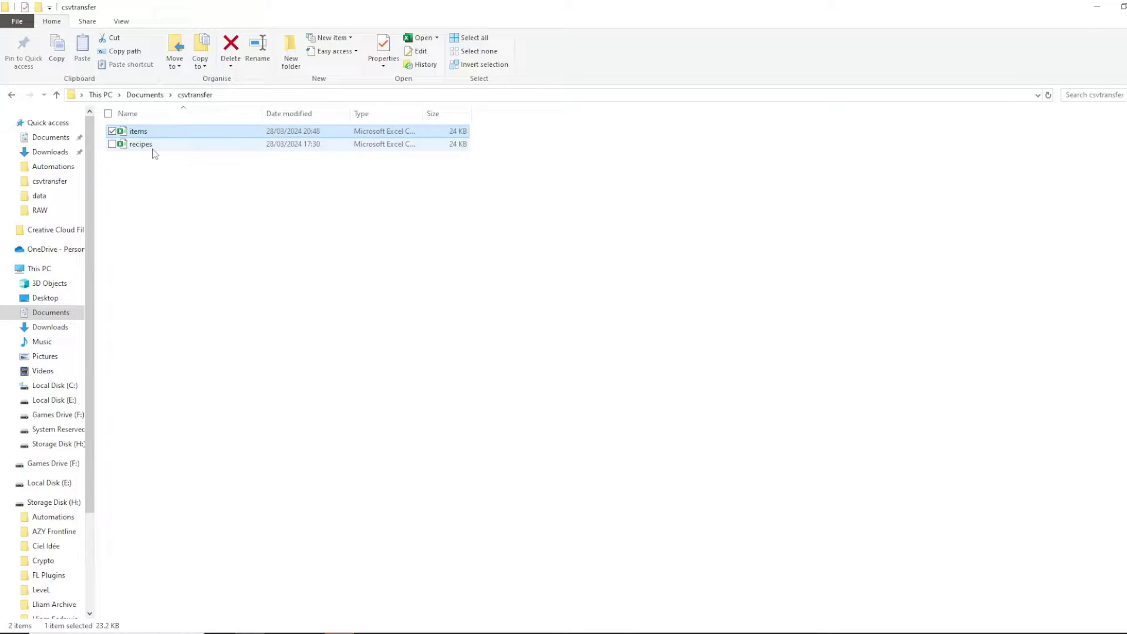
pyautogui.doubleClick(152, 146)
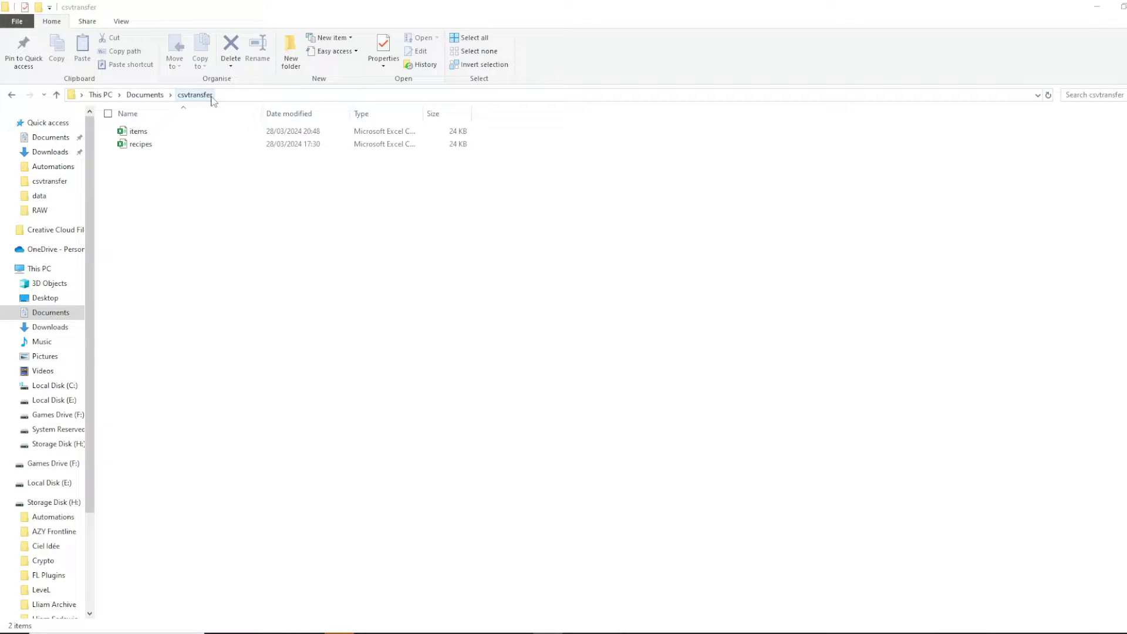
# Create a new text document in csvtransfer named convert.py.
pyautogui.rightClick(154, 191)
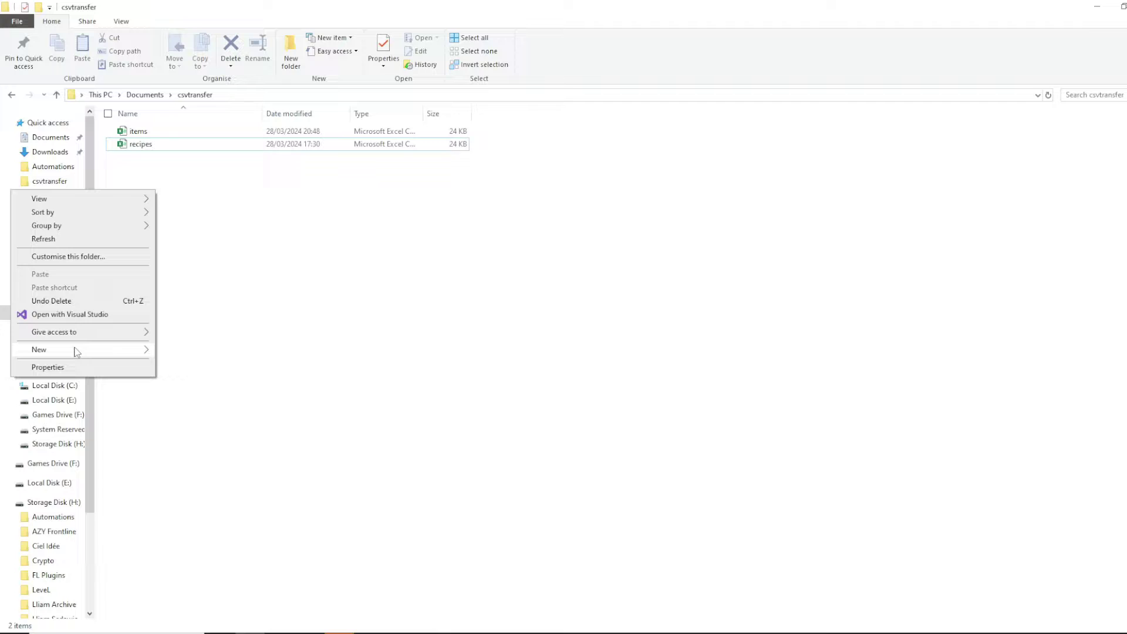
pyautogui.moveTo(76, 350)
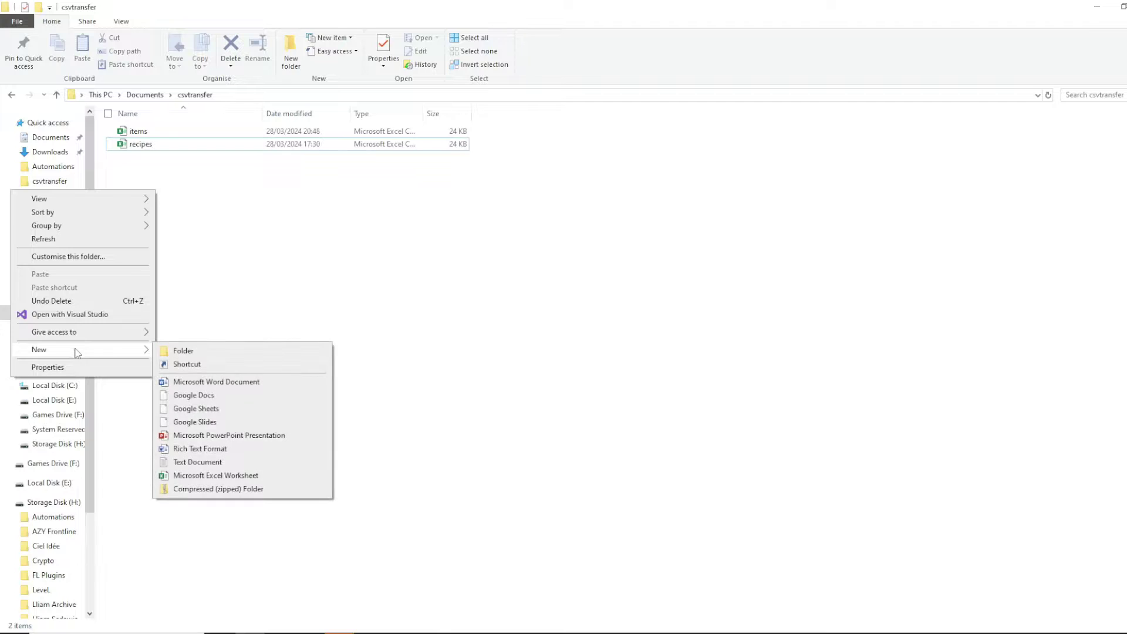
pyautogui.click(215, 463)
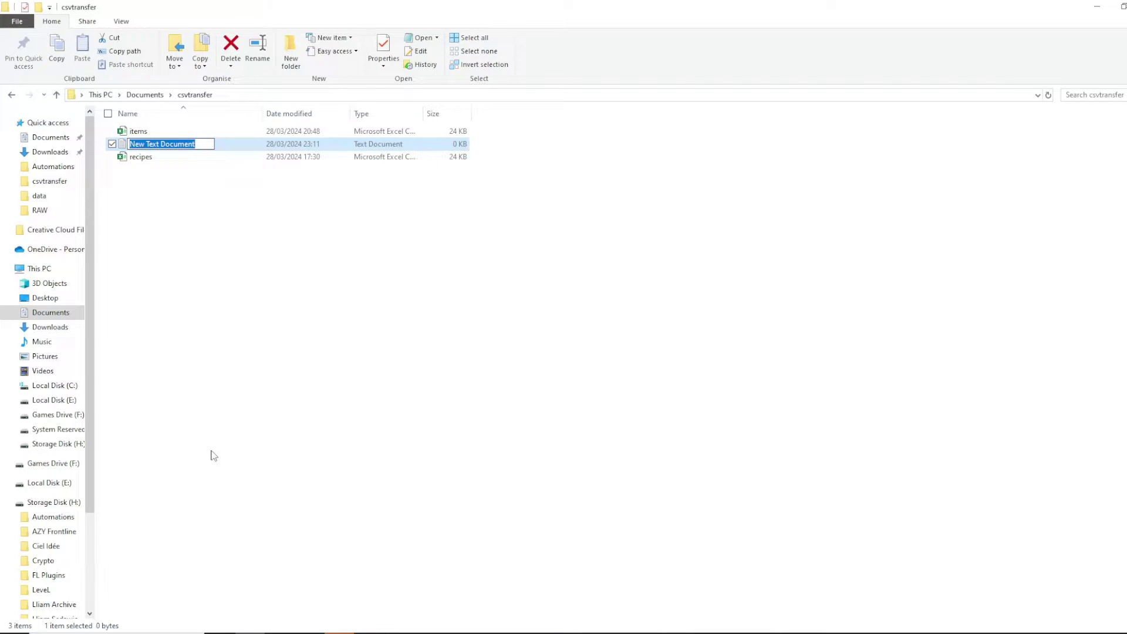
pyautogui.write('convert.py')
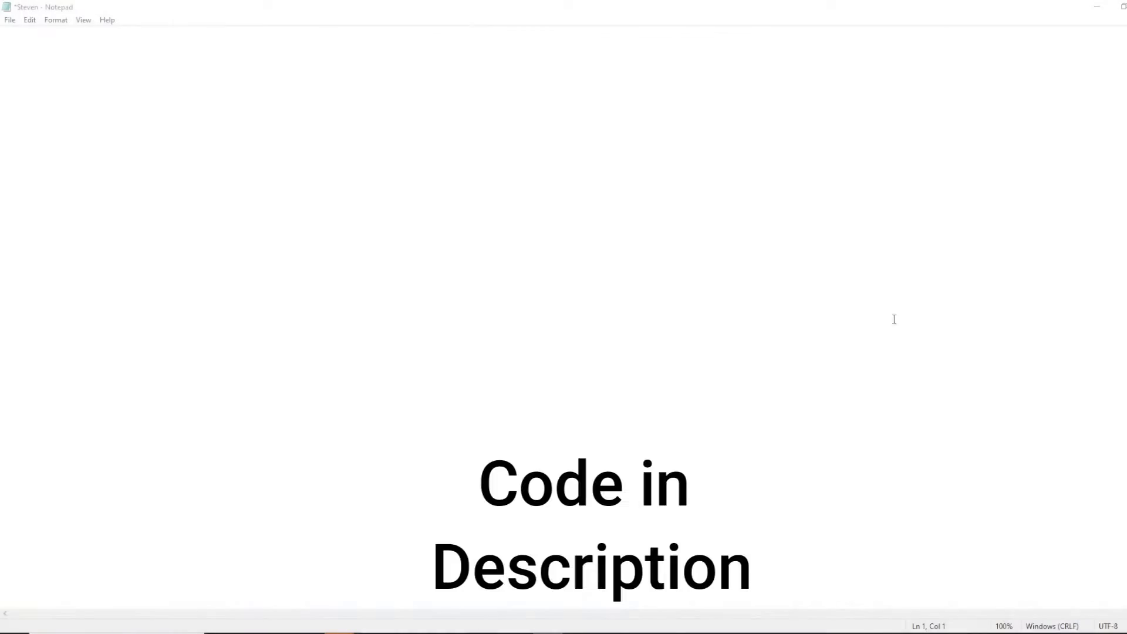
# Paste the Python script and confirm its items.csv name matches the folder's items file.
pyautogui.hotkey('ctrl', 'v')
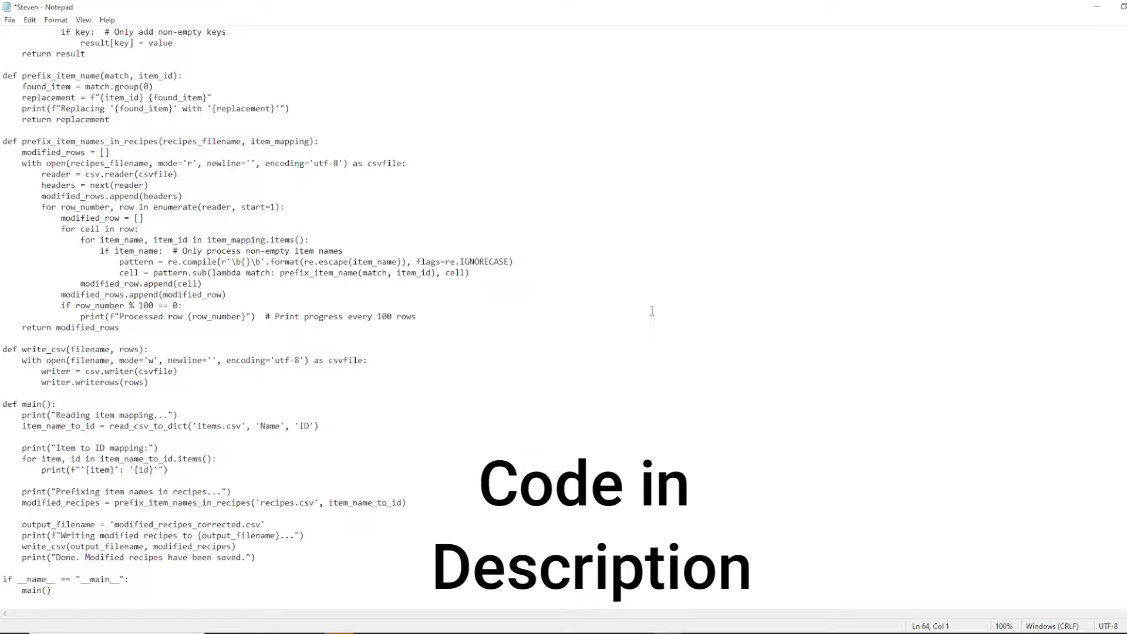
pyautogui.scroll(4, 651, 310)
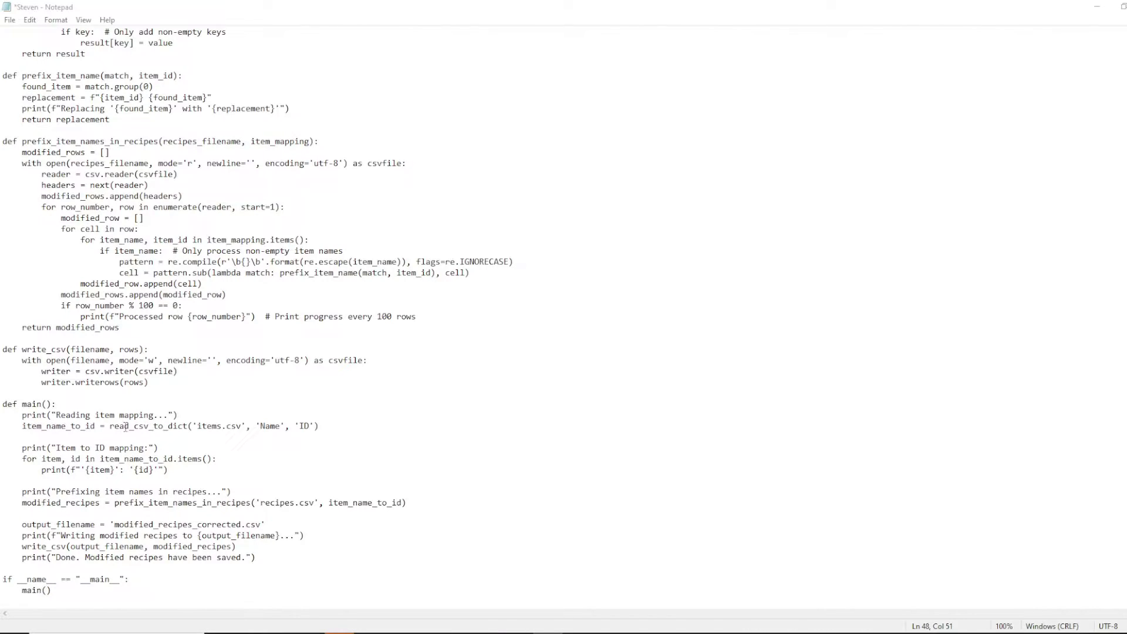
pyautogui.moveTo(198, 426); pyautogui.dragTo(242, 425)
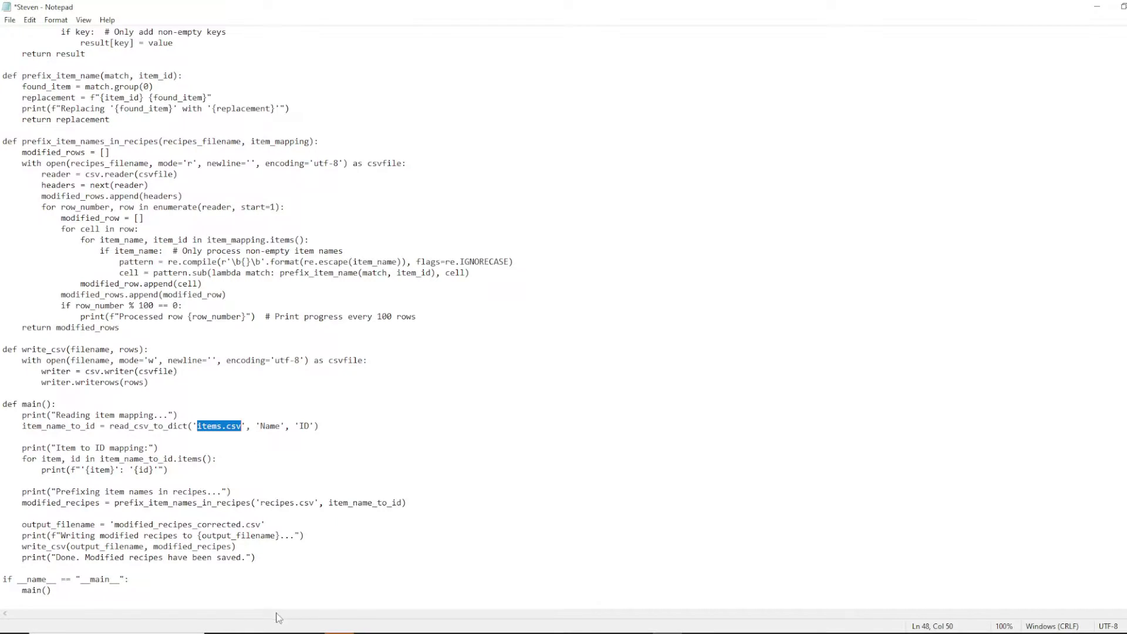
pyautogui.hotkey('alt', 'Tab')
pyautogui.click(147, 135)
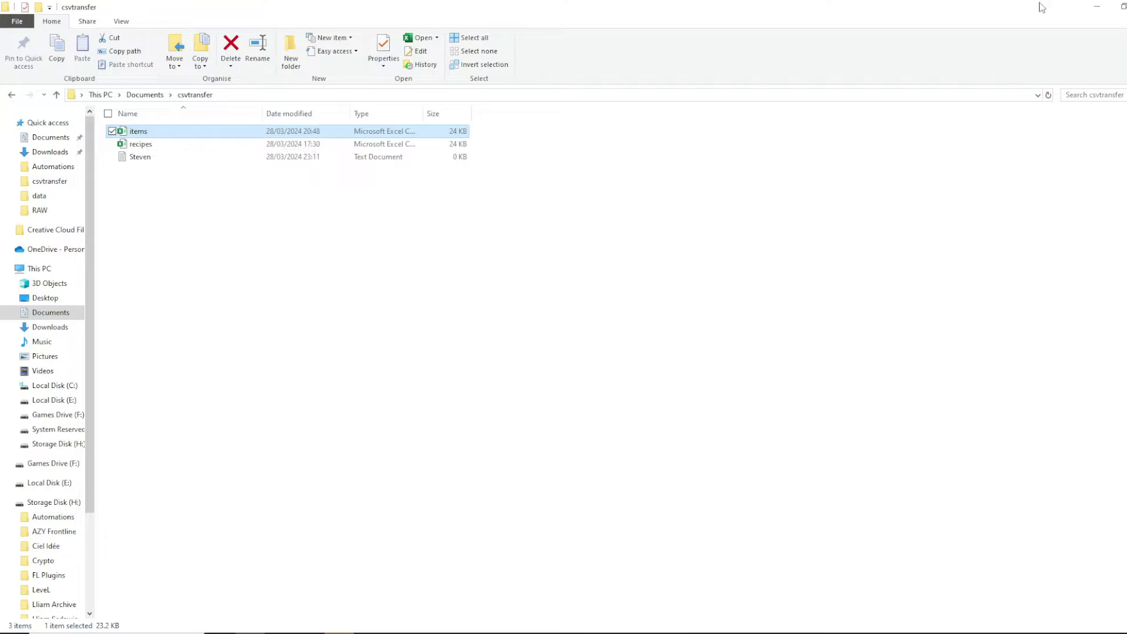
pyautogui.click(1097, 7)
pyautogui.doubleClick(219, 431)
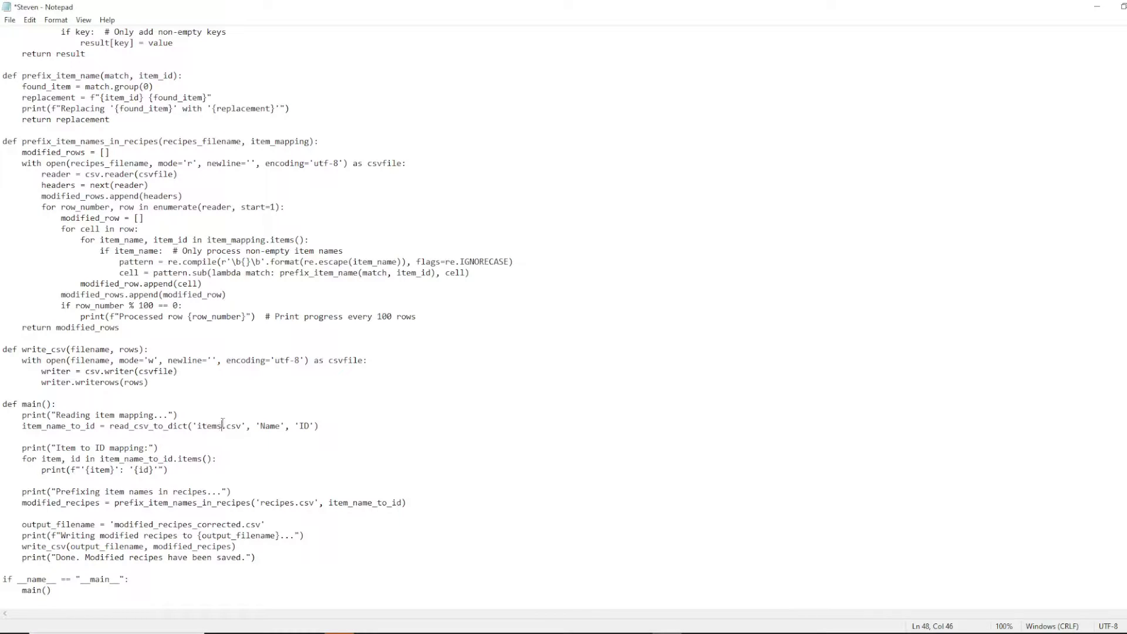
pyautogui.write('differentname')
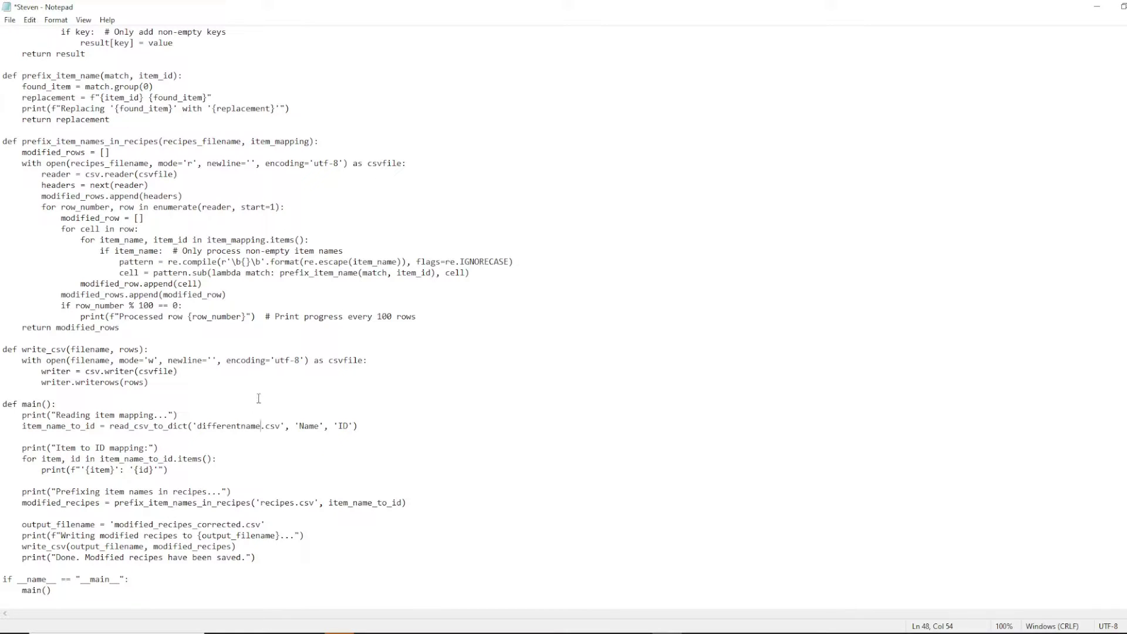
pyautogui.hotkey('ctrl', 'z')
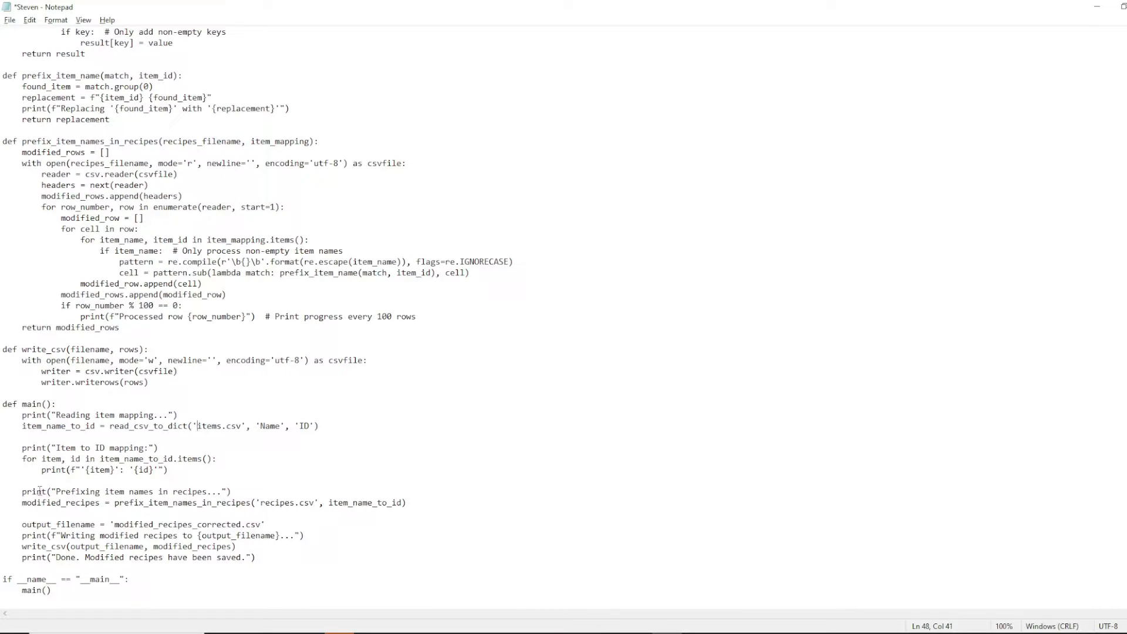
# Save the script and check its recipes.csv name against the folder's recipes file.
pyautogui.moveTo(31, 504); pyautogui.dragTo(315, 503)
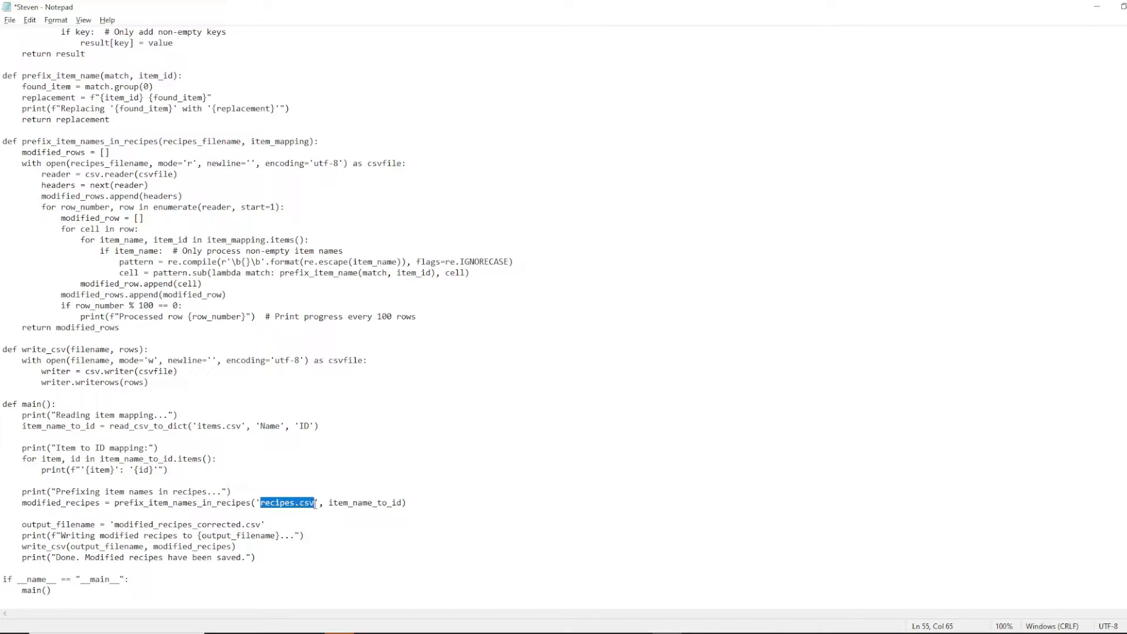
pyautogui.hotkey('ctrl', 's')
pyautogui.hotkey('alt', 'Tab')
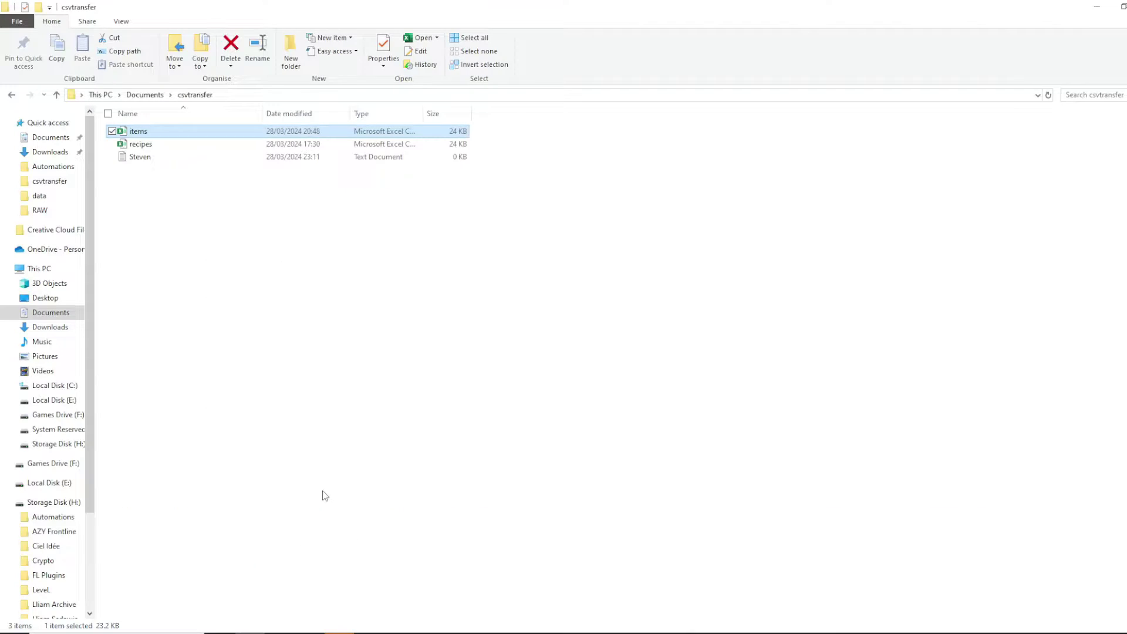
pyautogui.click(141, 131)
pyautogui.click(150, 145)
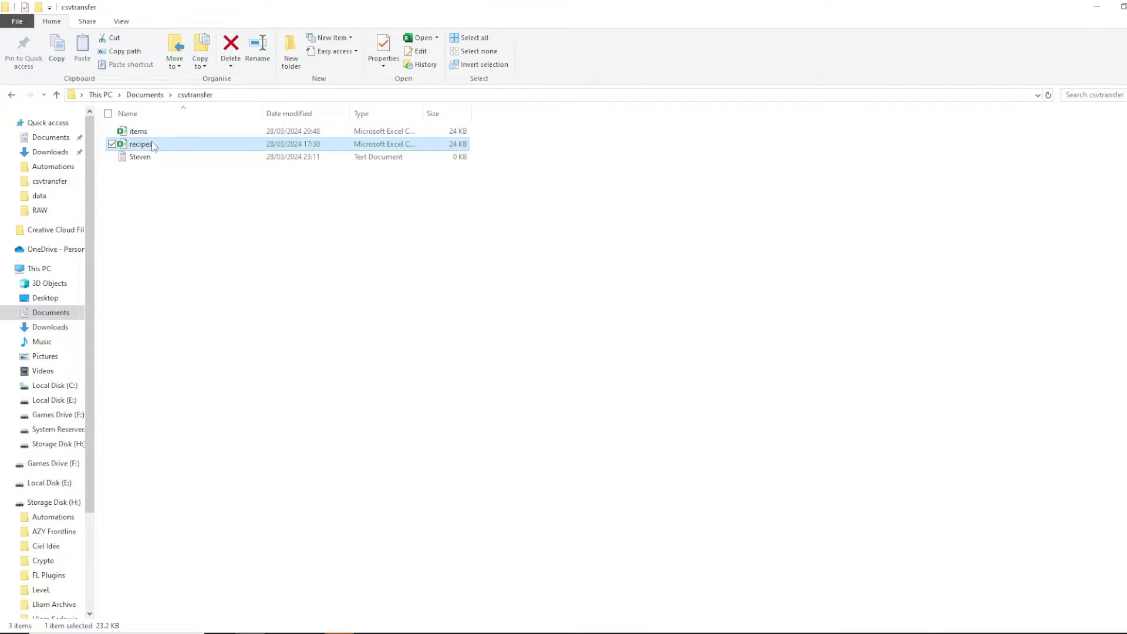
# Replace modified_recipes_corrected with Steven as the output name and save the script as Steven.py.
pyautogui.hotkey('alt', 'Tab')
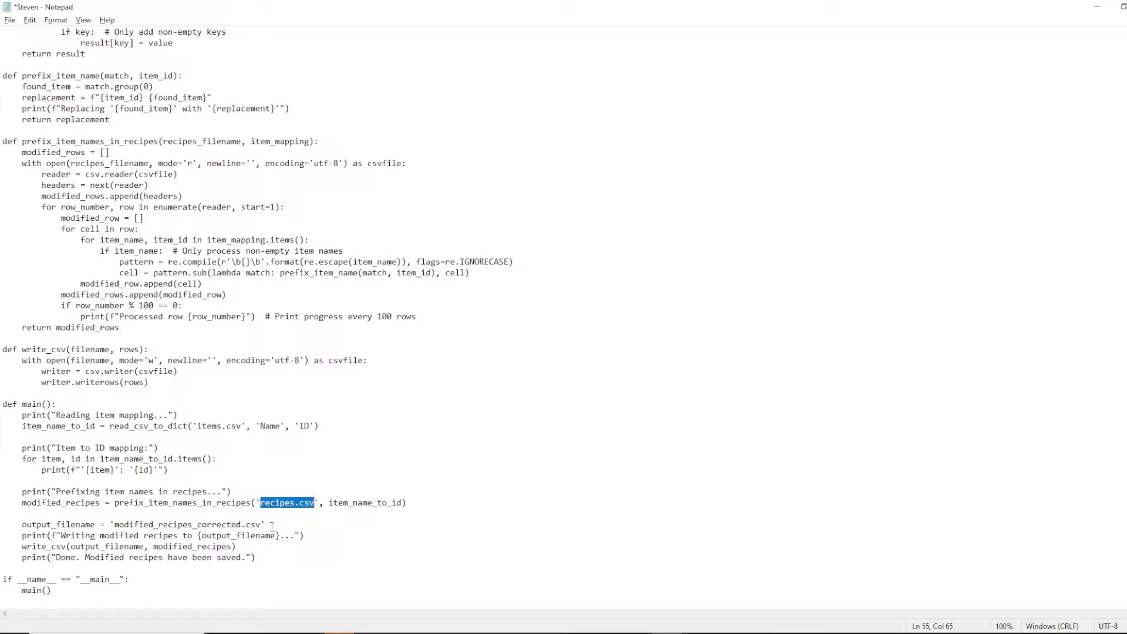
pyautogui.moveTo(241, 526); pyautogui.dragTo(114, 525)
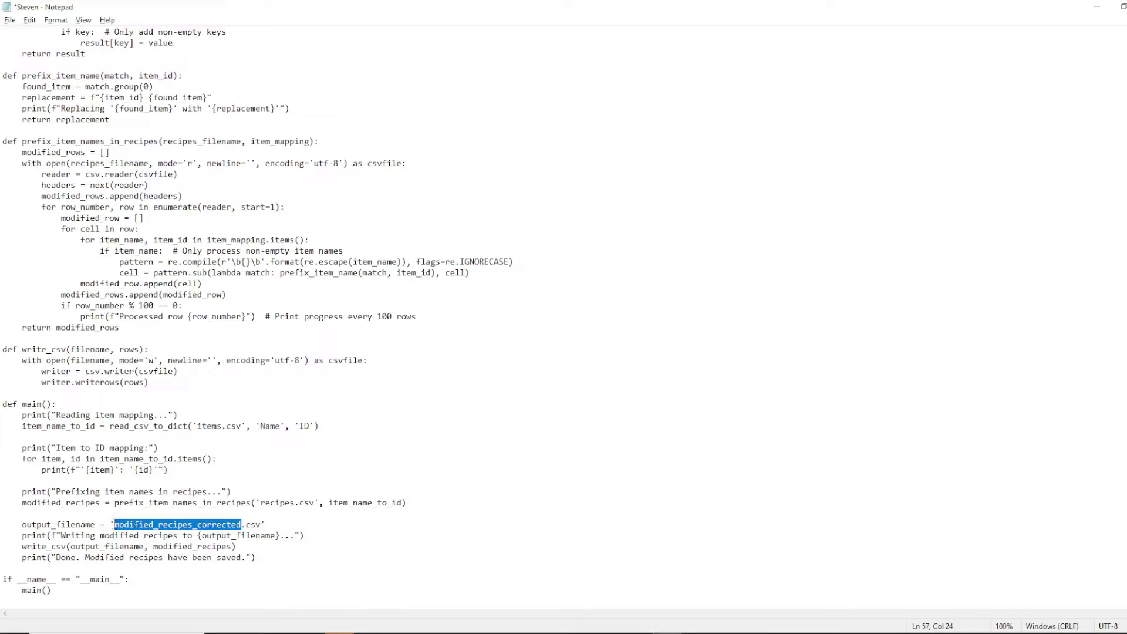
pyautogui.write('Steven')
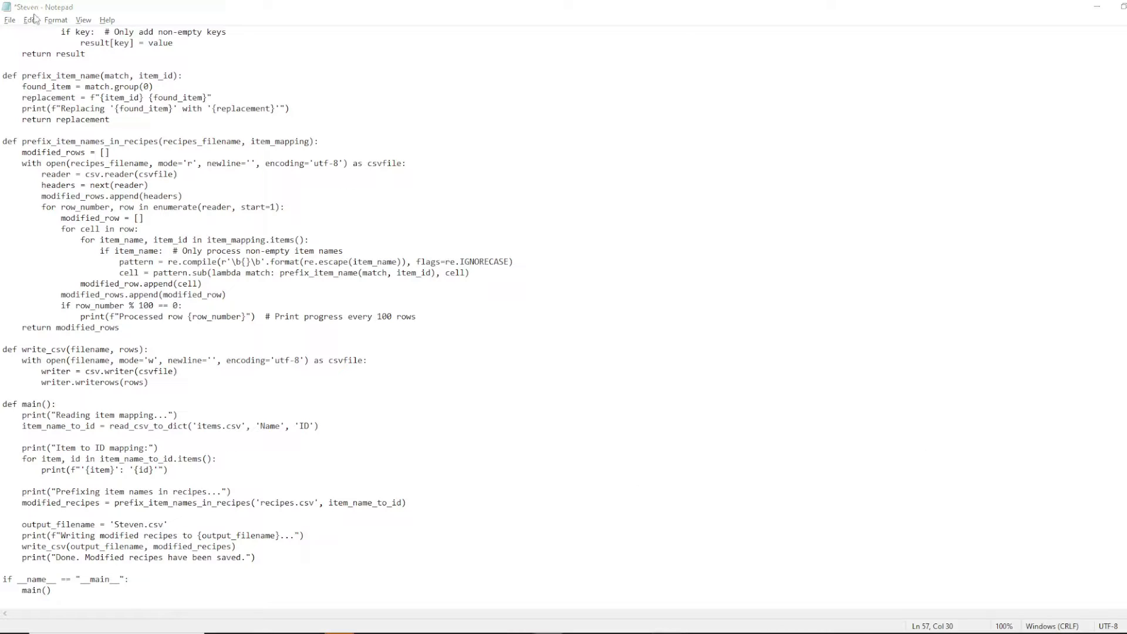
pyautogui.click(10, 20)
pyautogui.click(27, 91)
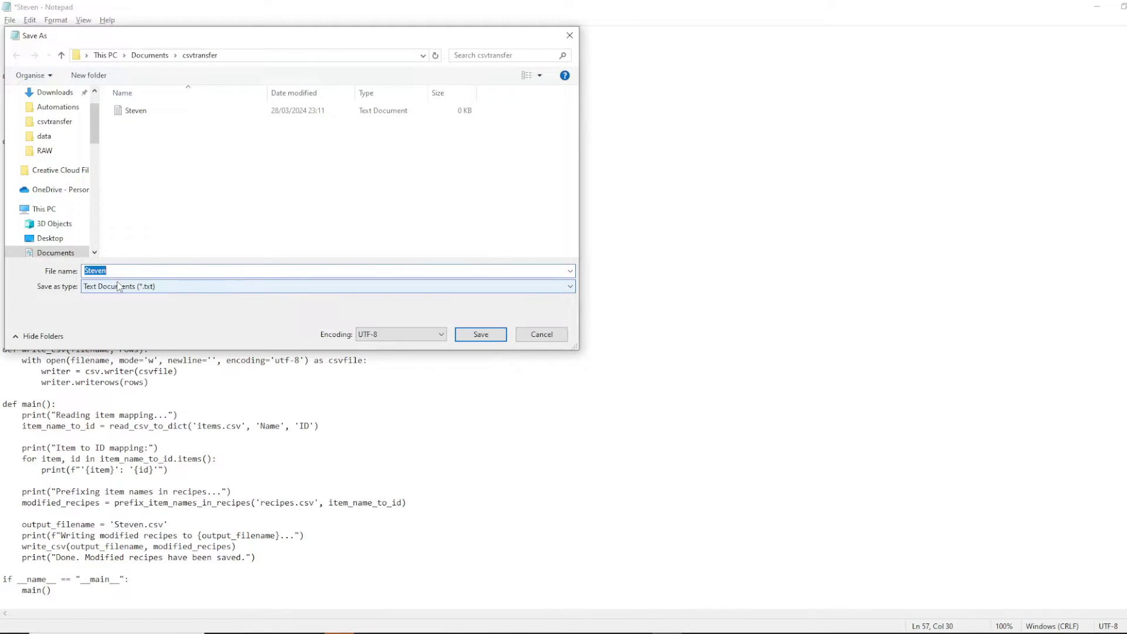
pyautogui.press('End')
pyautogui.write('.py')
pyautogui.press('Return')
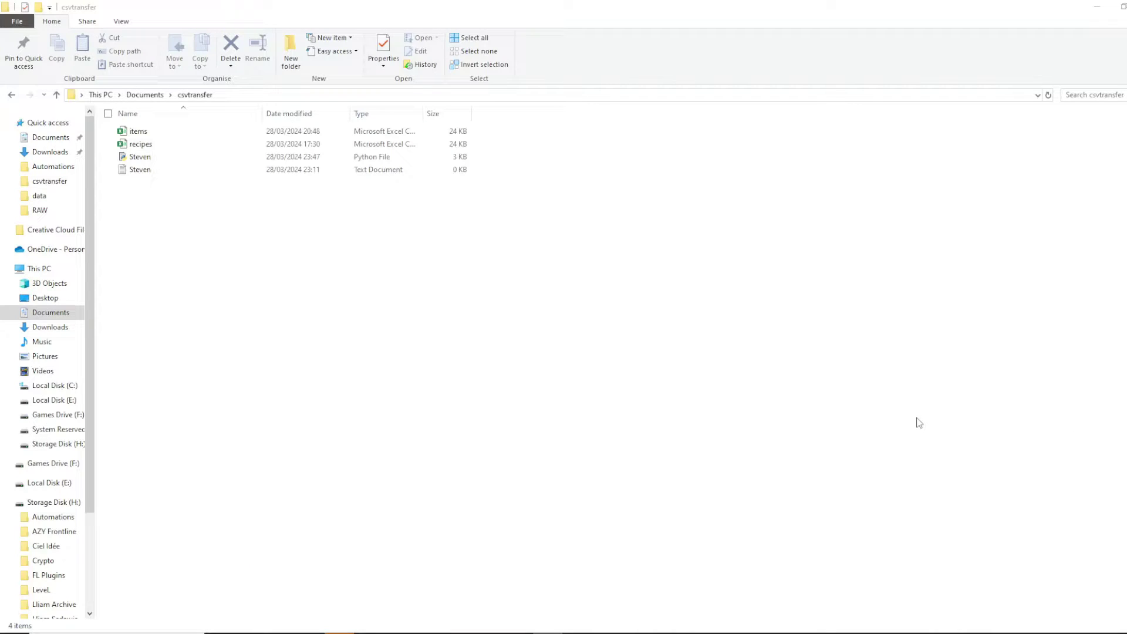
# Launch Command Prompt and copy the csvtransfer folder's full path from Explorer.
pyautogui.press('super')
pyautogui.write('cmd')
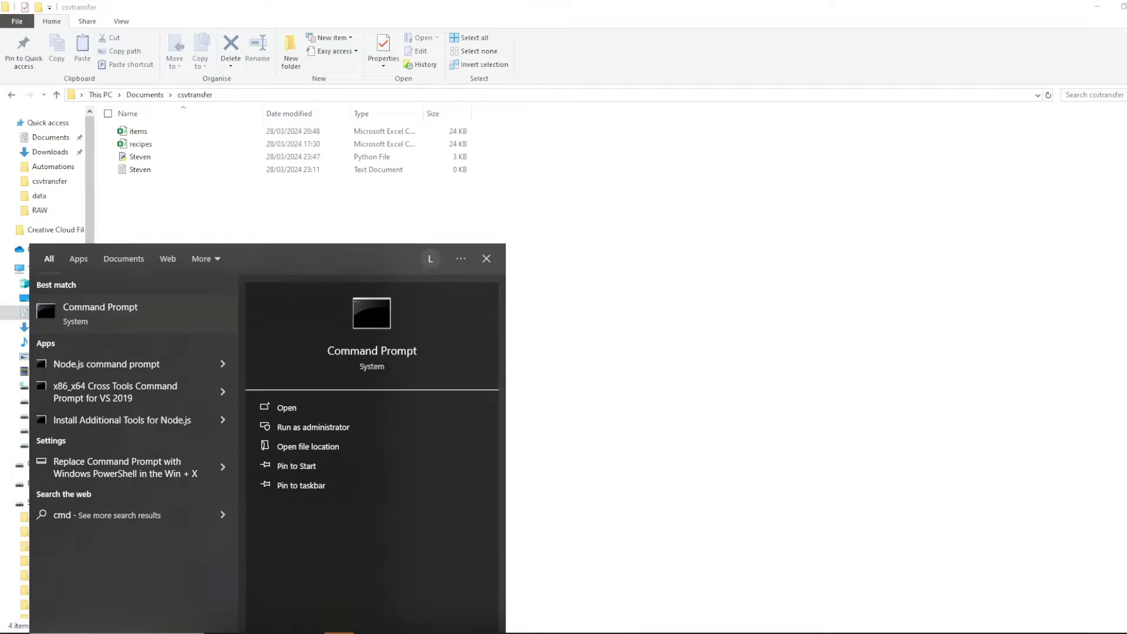
pyautogui.press('Return')
pyautogui.moveTo(411, 103); pyautogui.dragTo(592, 191)
pyautogui.click(243, 95)
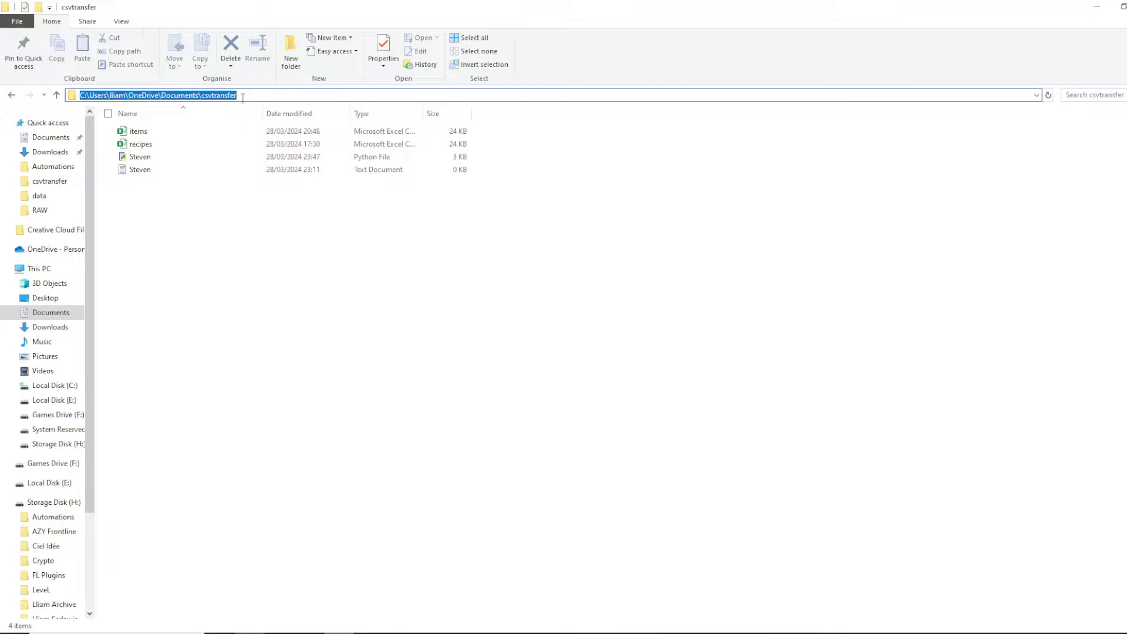
pyautogui.click(636, 621)
pyautogui.click(648, 567)
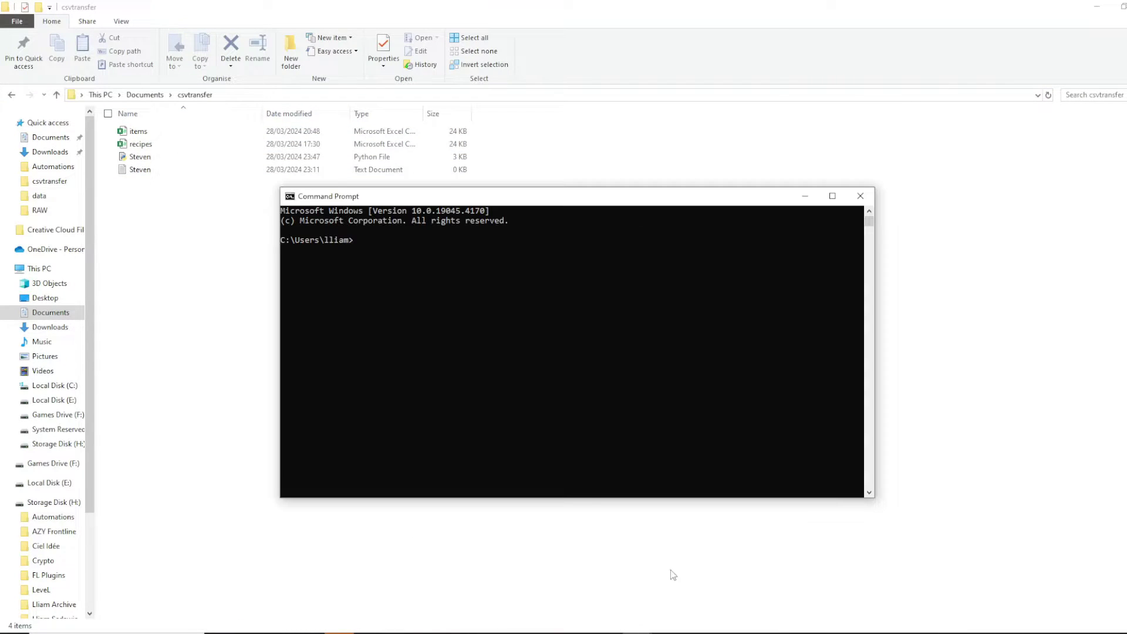
pyautogui.click(409, 271)
pyautogui.press('Escape')
# Change into the csvtransfer folder and enter python steven.py.
pyautogui.write('cd')
pyautogui.write('C:\\Users\\lliam\\OneDrive\\Documents\\csvtransfer')
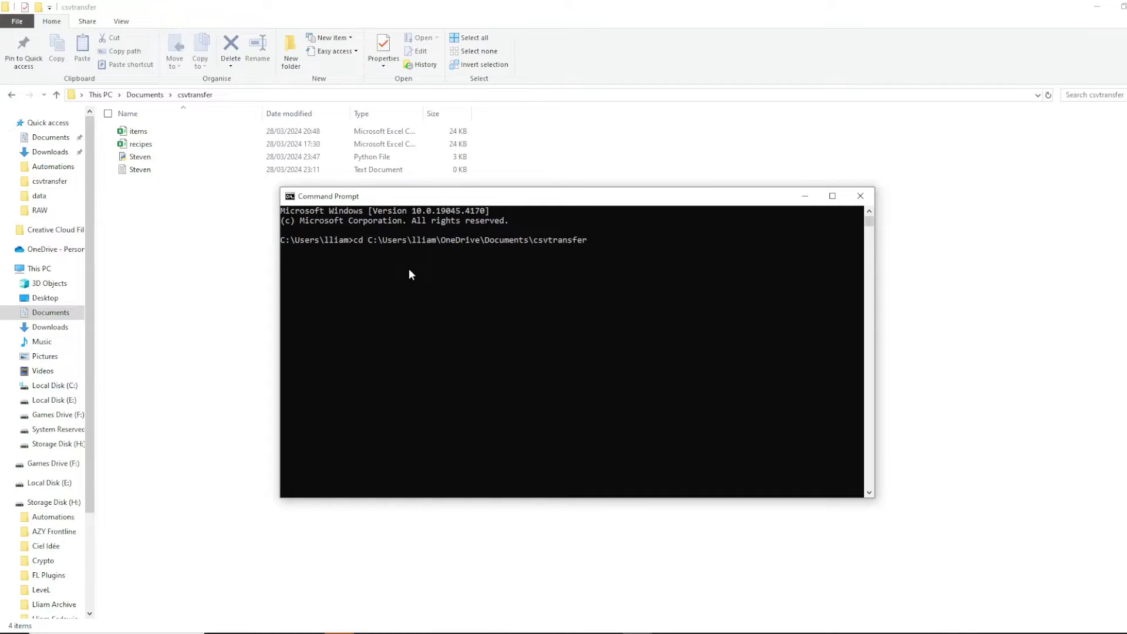
pyautogui.press('Return')
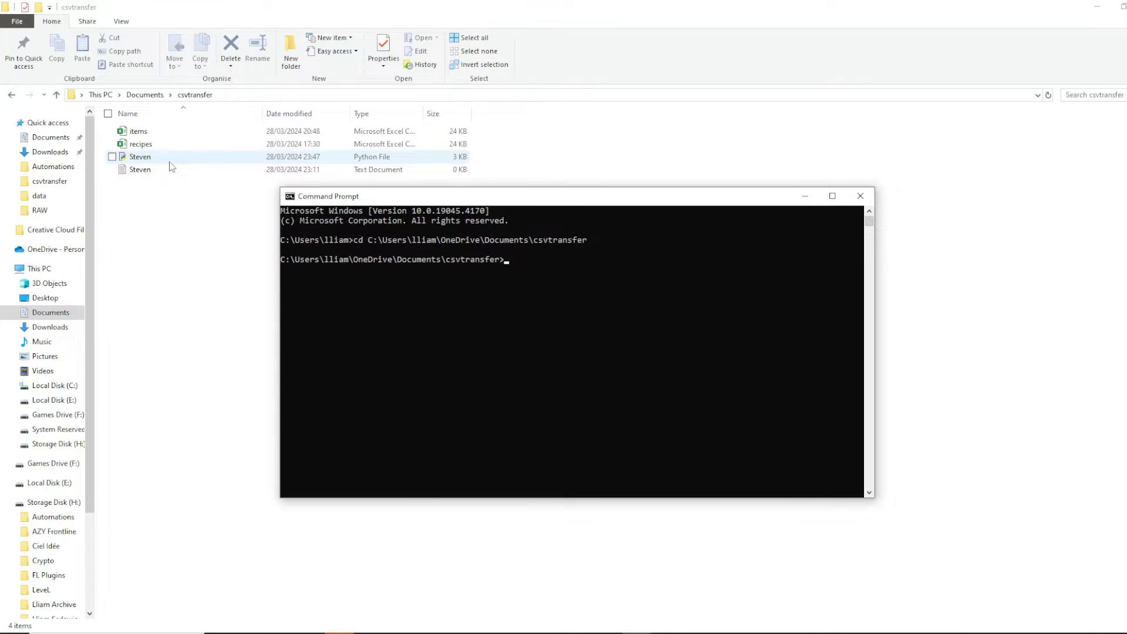
pyautogui.write('python steven.py')
# Run steven.py, then return to the csvtransfer folder showing the new Steven.csv.
pyautogui.press('Return')
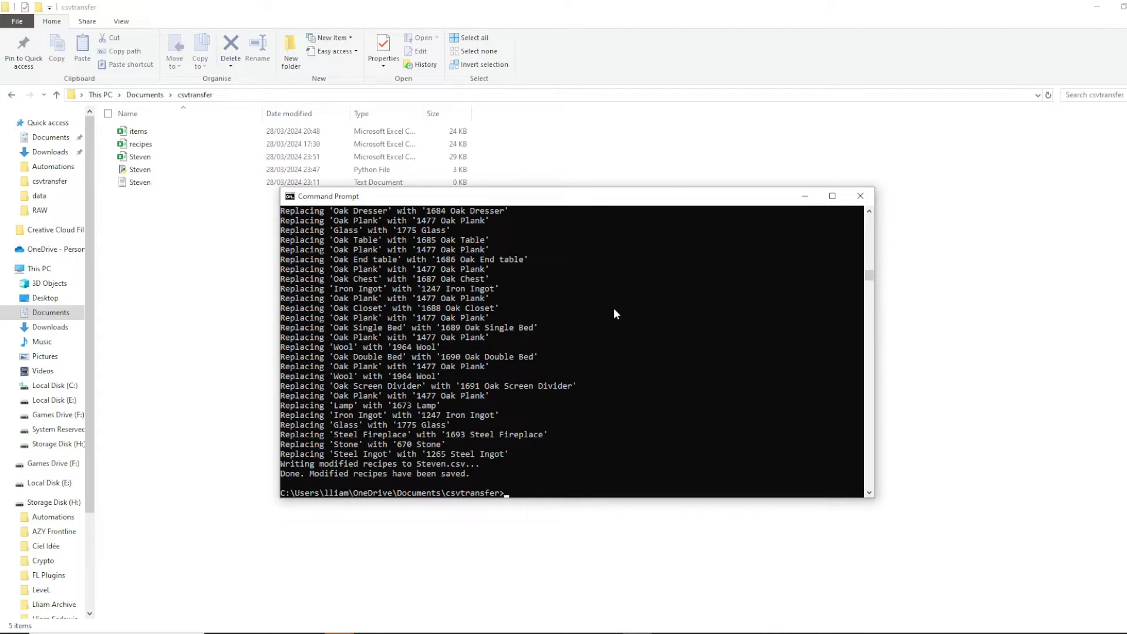
pyautogui.click(182, 237)
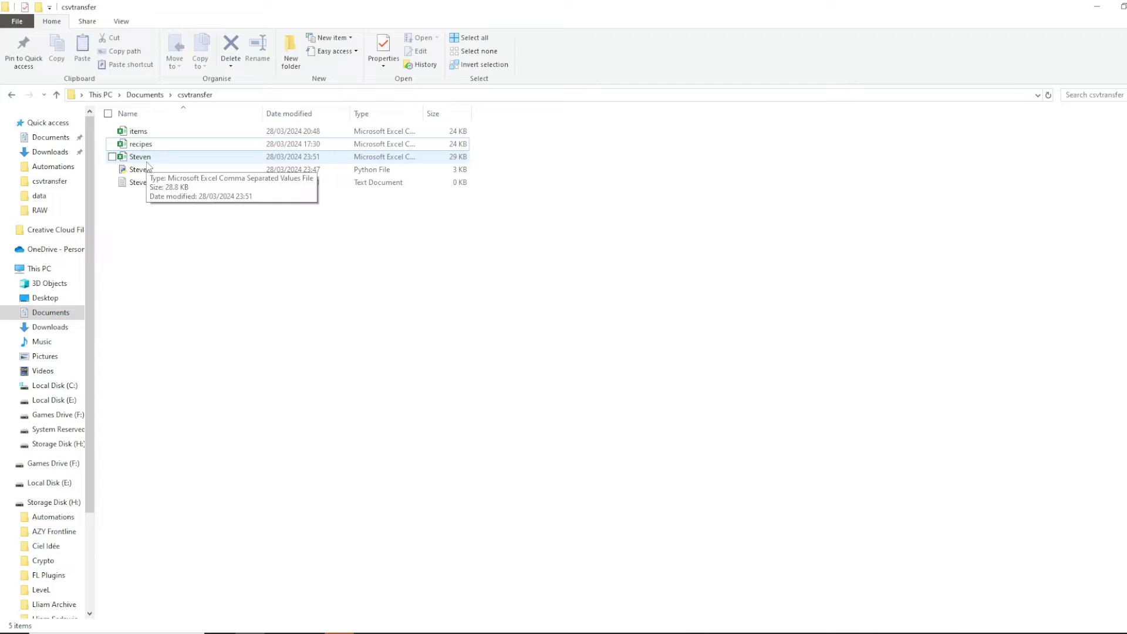
# Open Steven.csv in Excel and inspect cell K7 showing the ID-prefixed entry [450 Pine Log].
pyautogui.doubleClick(148, 161)
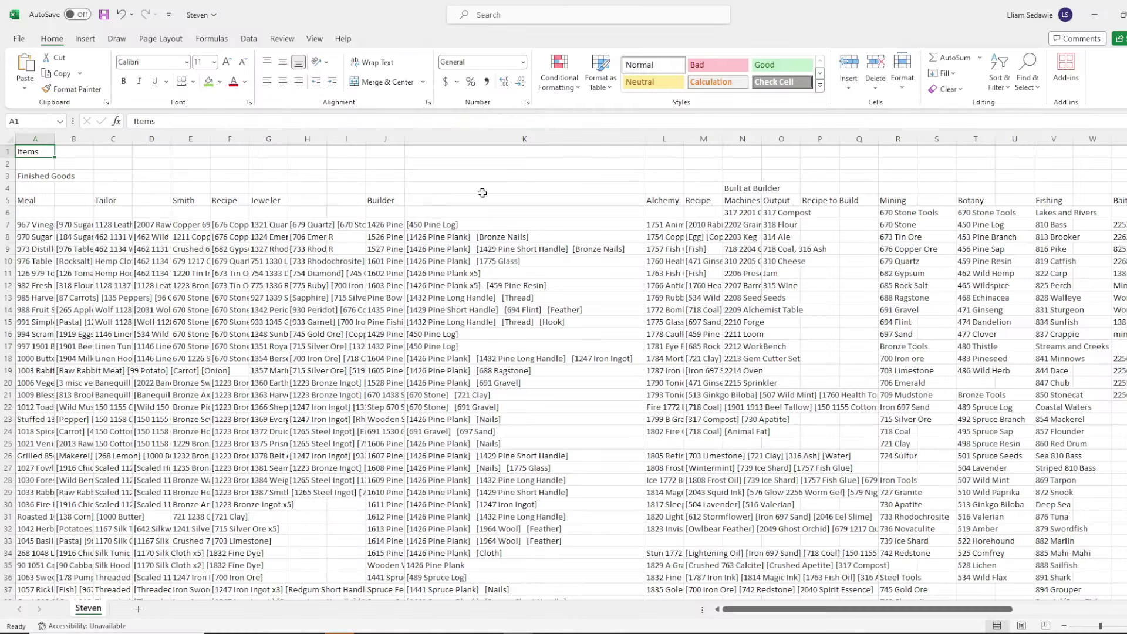
pyautogui.click(448, 225)
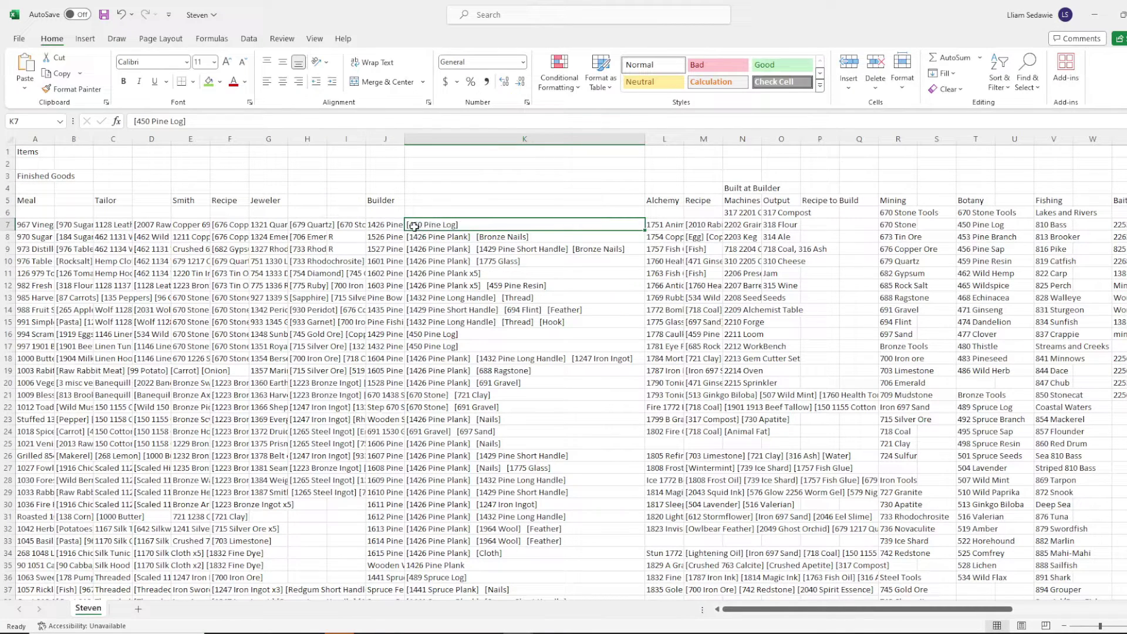